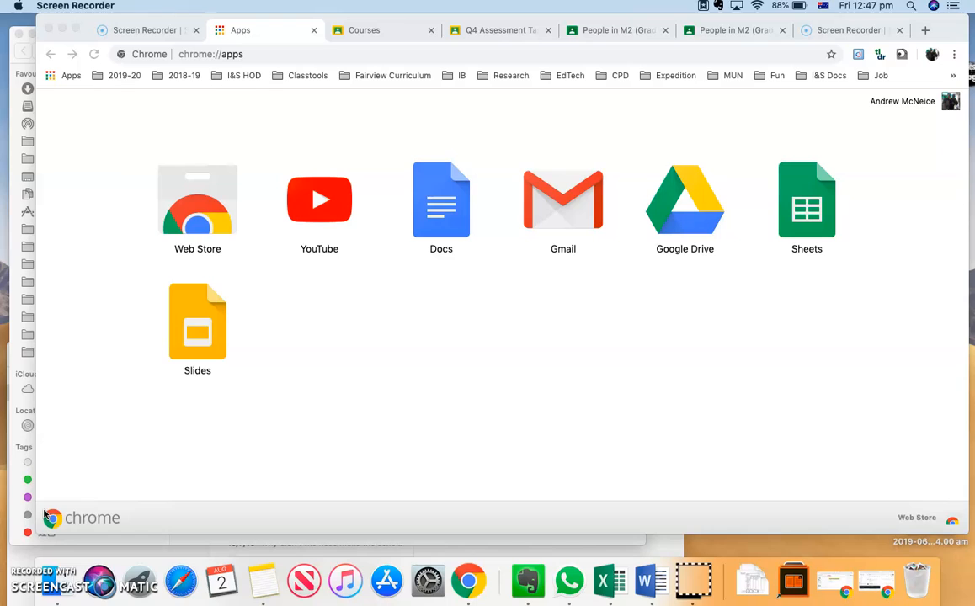
# Open Google Drive from the browser's apps page and find Classroom among the Google apps
pyautogui.click(198, 304)
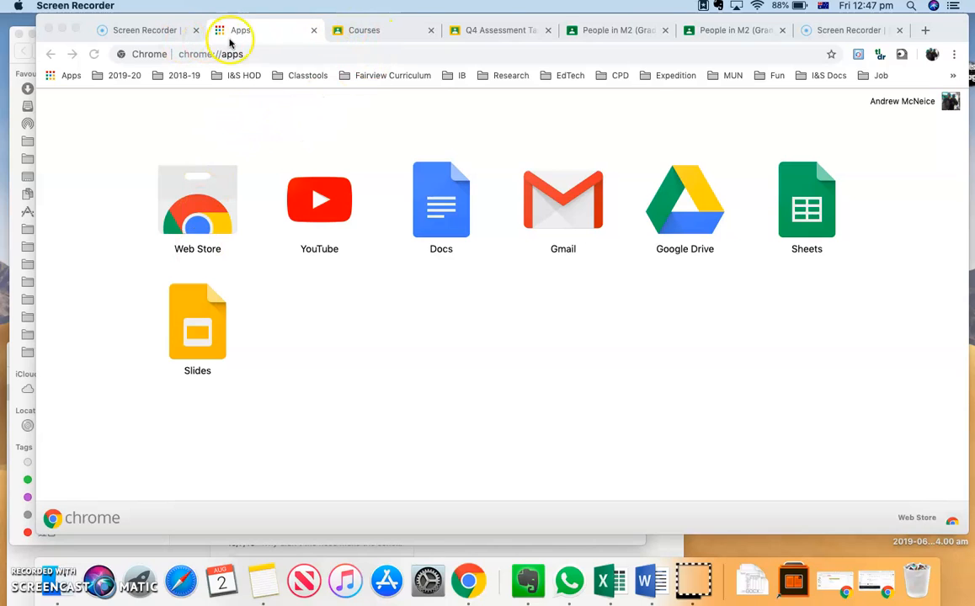
pyautogui.click(694, 197)
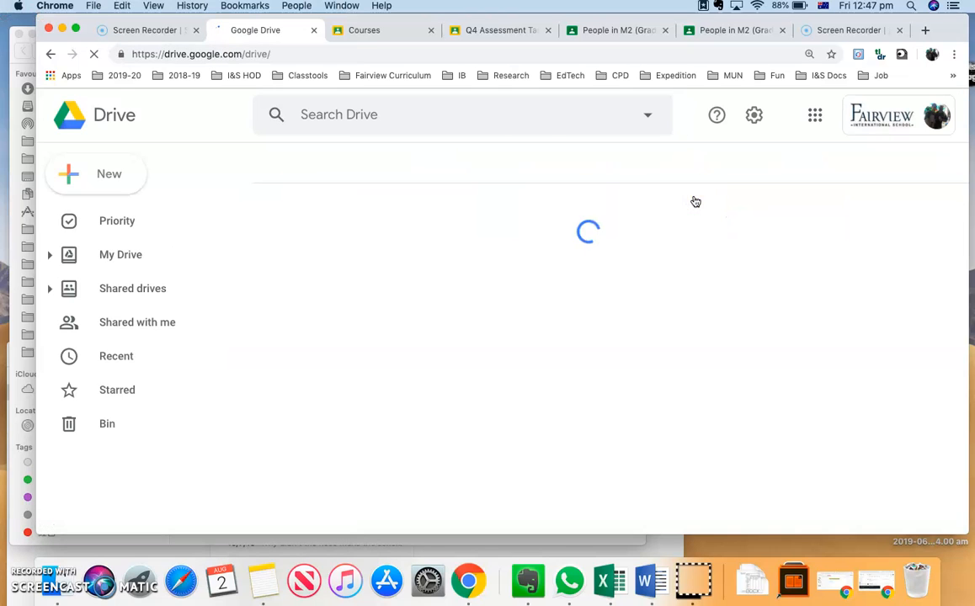
pyautogui.click(817, 115)
pyautogui.click(793, 450)
pyautogui.scroll(-10, 793, 450)
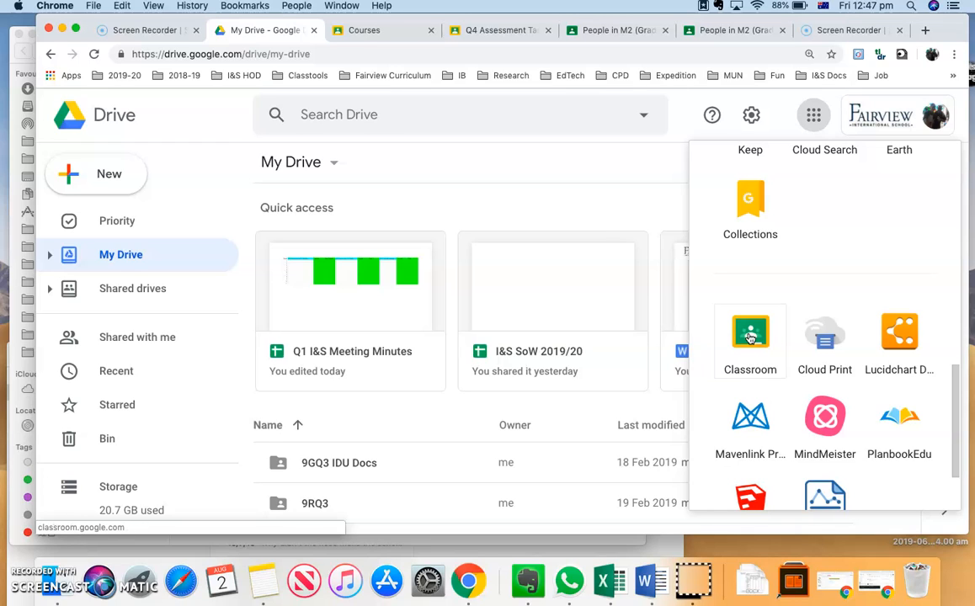
pyautogui.click(737, 339)
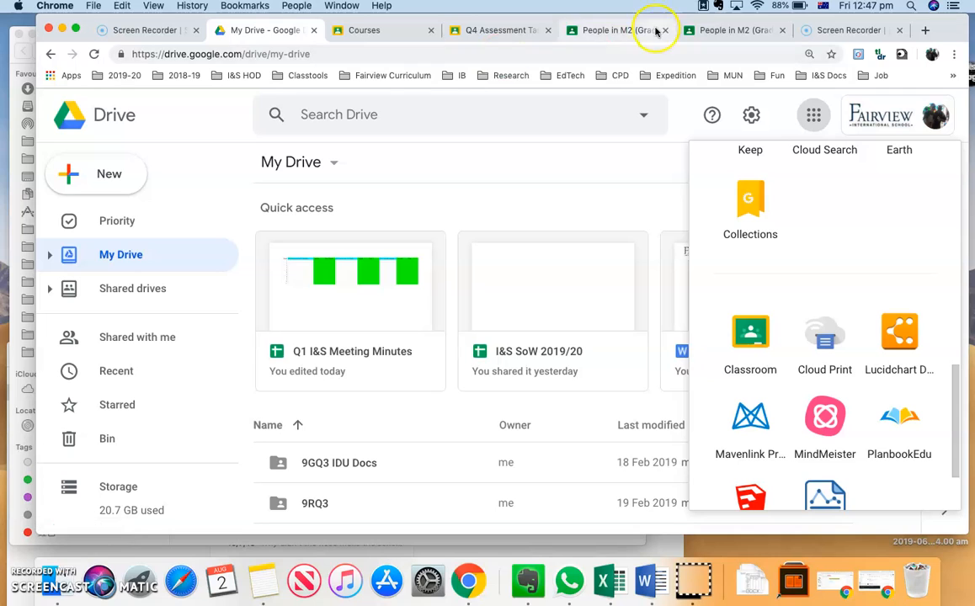
pyautogui.click(481, 54)
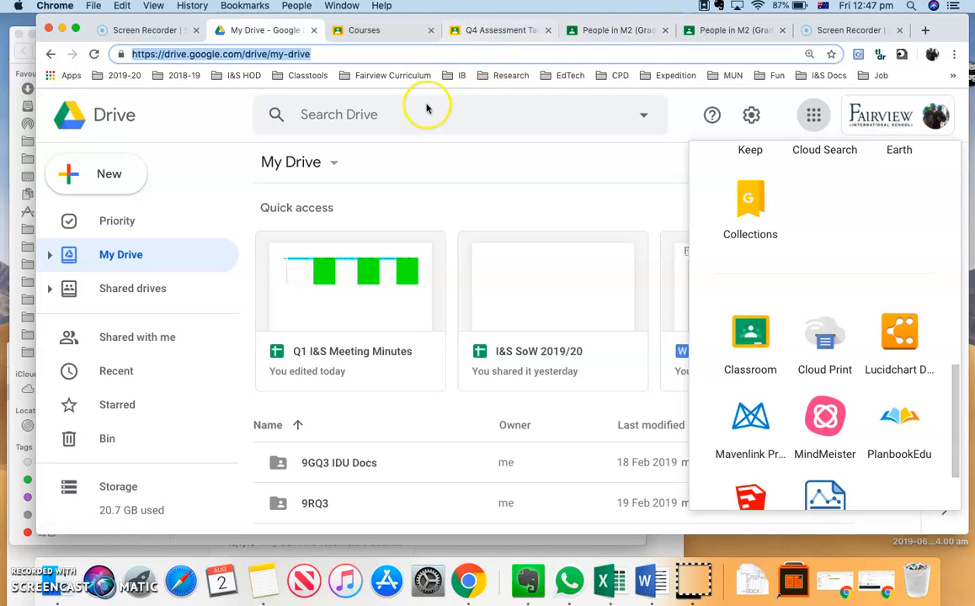
pyautogui.click(271, 595)
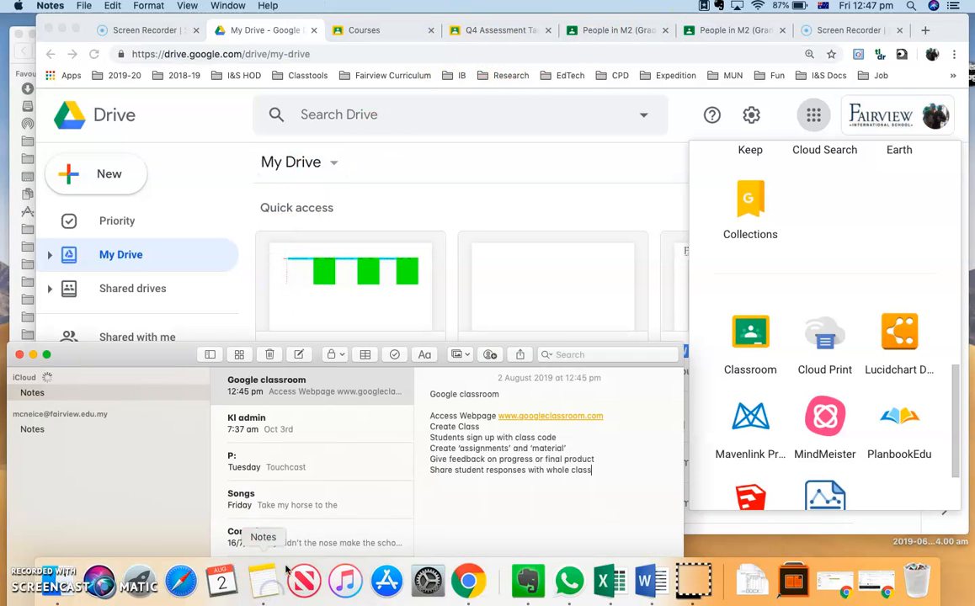
pyautogui.moveTo(498, 416); pyautogui.dragTo(599, 415)
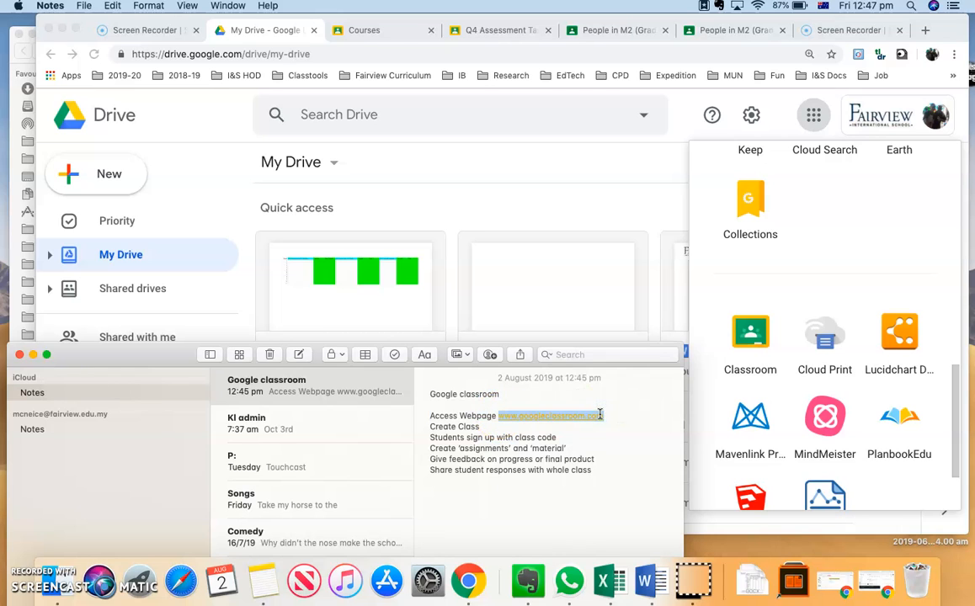
pyautogui.click(295, 59)
pyautogui.click(296, 56)
pyautogui.write('www.googleclassroom.com')
pyautogui.press('Return')
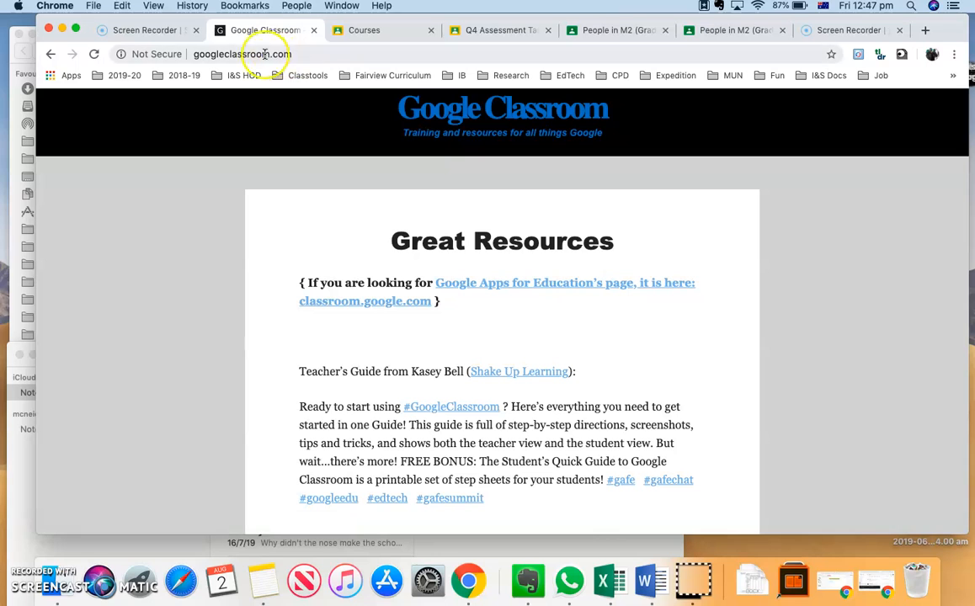
# Search Google for "google classroom" and open the Classroom site from the results
pyautogui.doubleClick(263, 52)
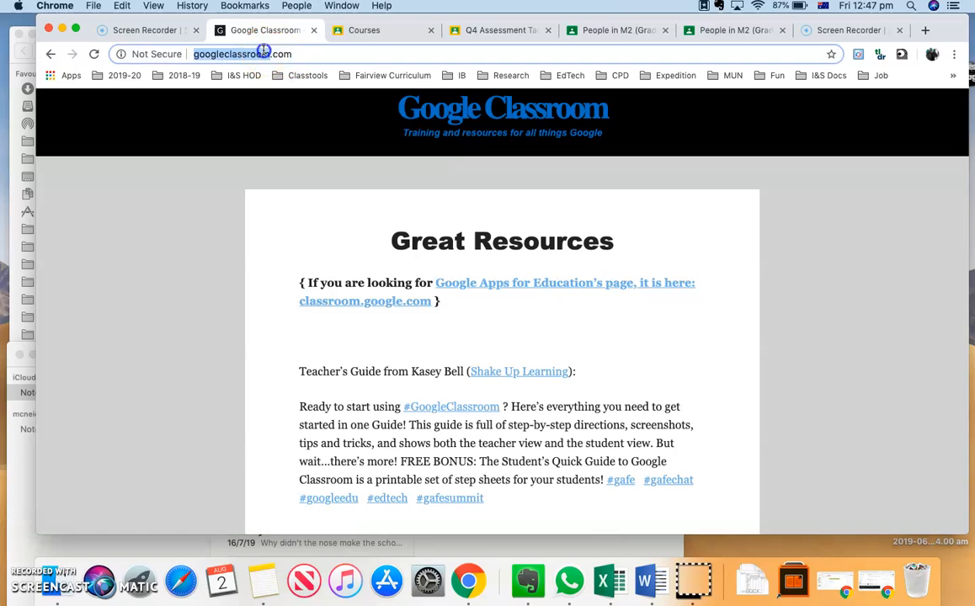
pyautogui.write('google ')
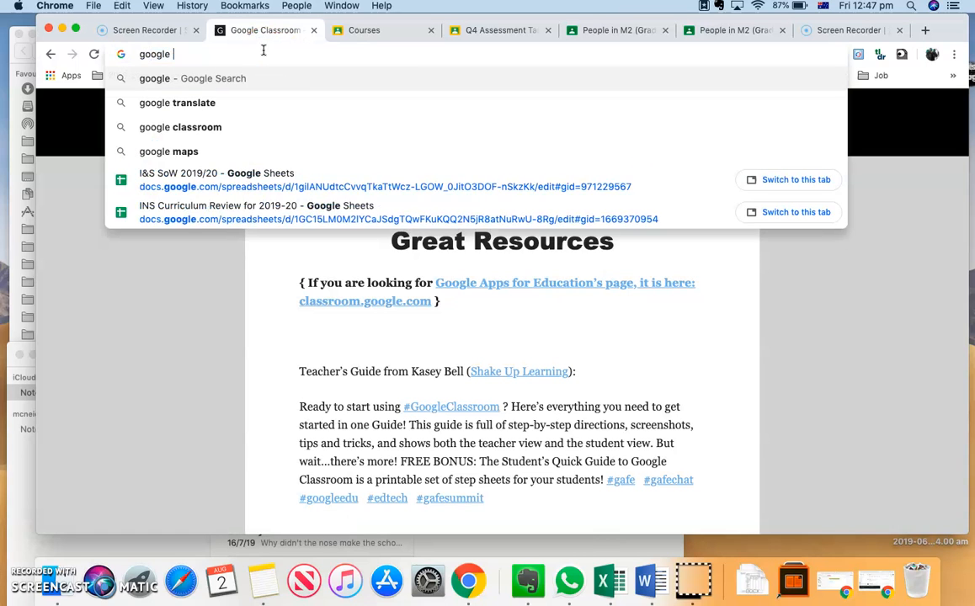
pyautogui.write('classroom')
pyautogui.press('Return')
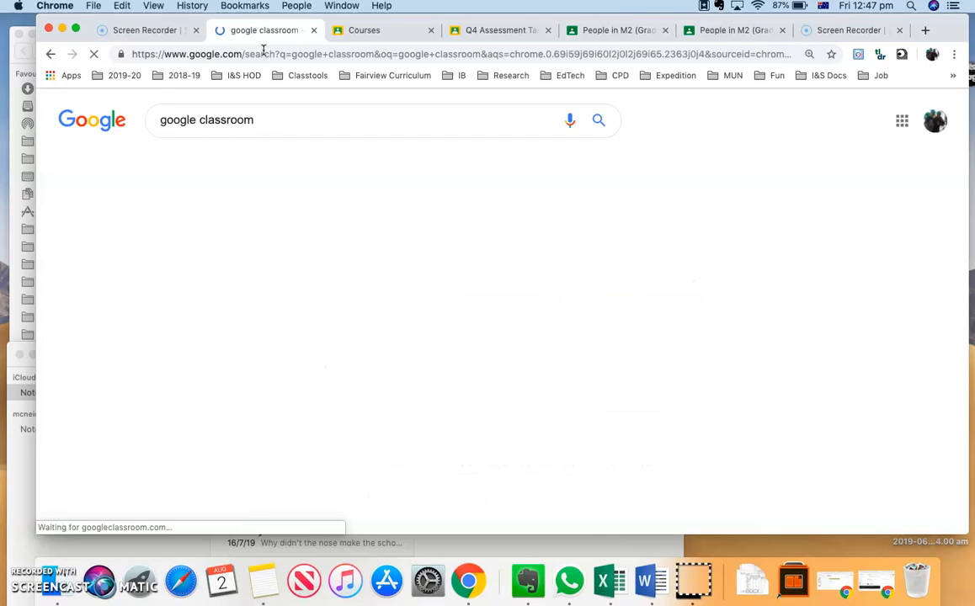
pyautogui.click(237, 225)
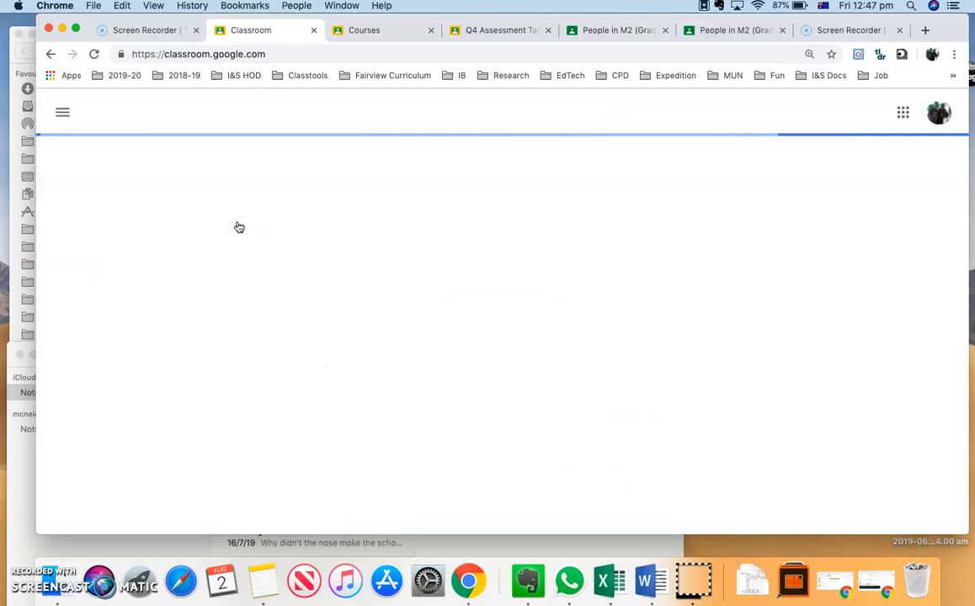
# Look at the form for creating a class and close it without creating one
pyautogui.click(865, 113)
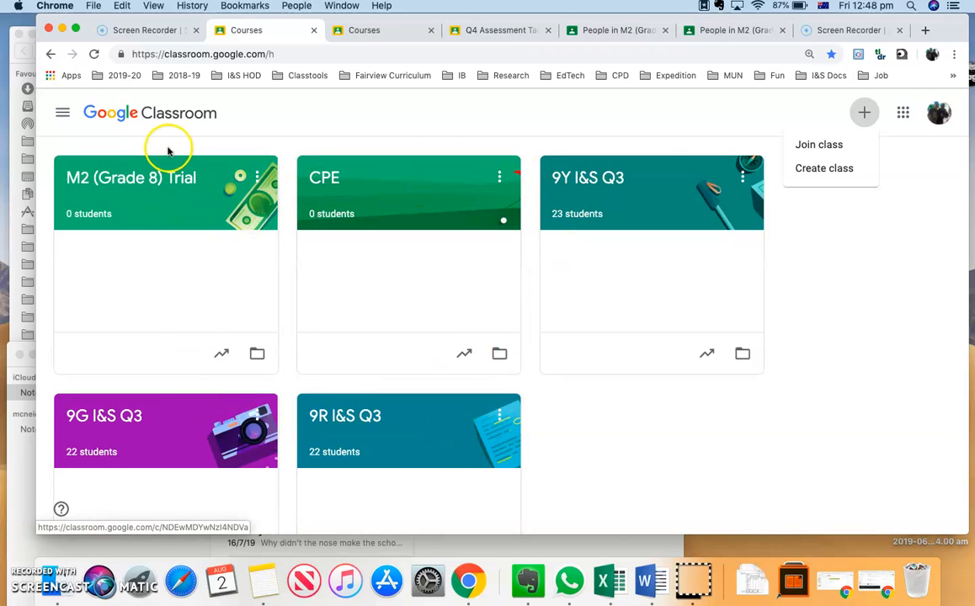
pyautogui.click(824, 169)
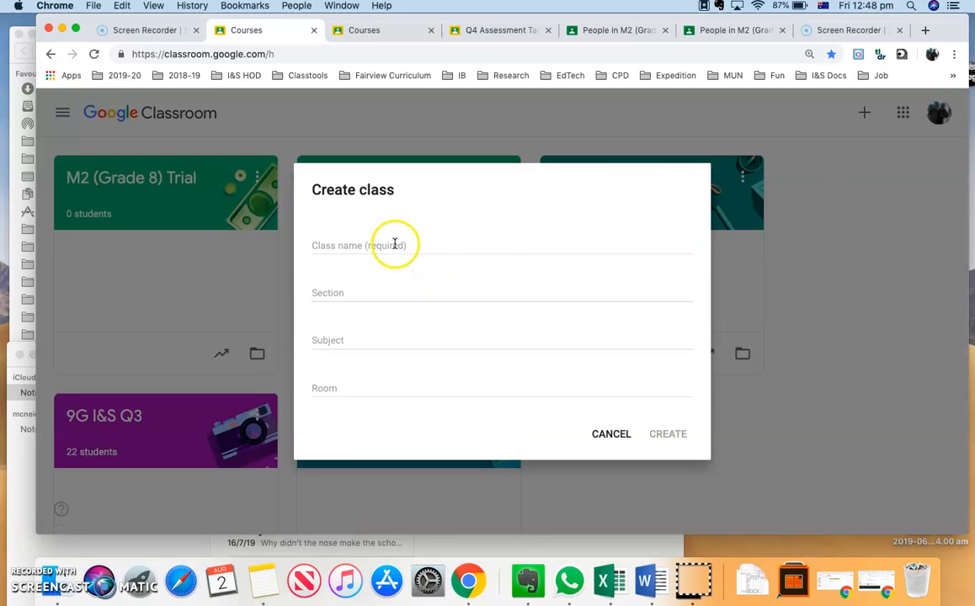
pyautogui.click(611, 434)
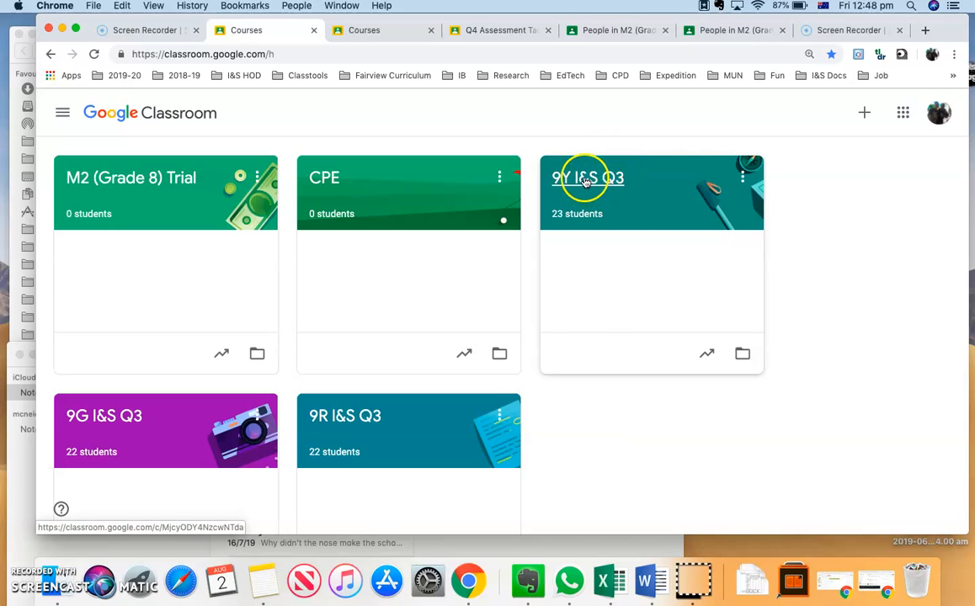
# Open the M2 (Grade 8) Trial class, view its classwork and people pages, and highlight the student class code
pyautogui.click(133, 179)
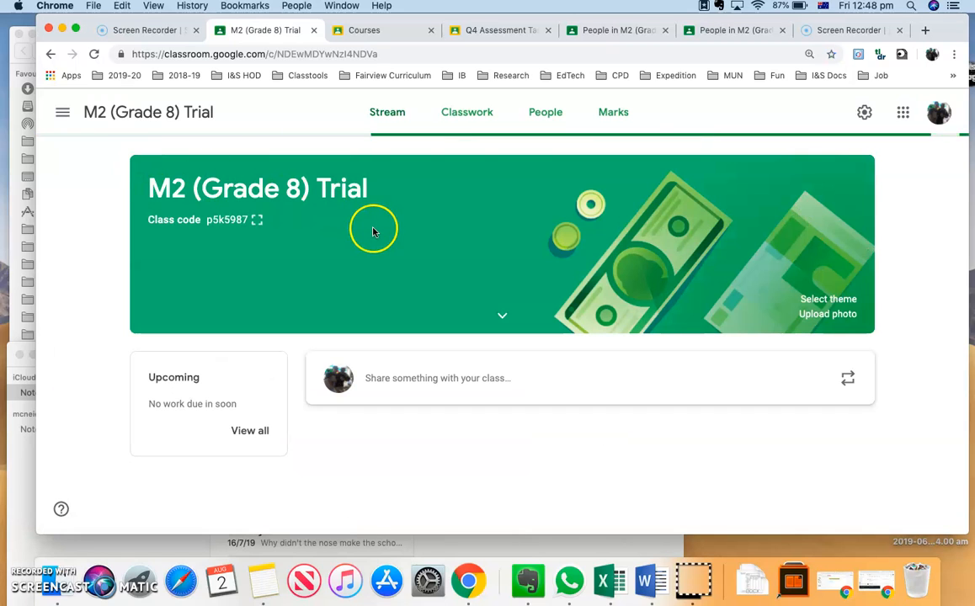
pyautogui.click(467, 112)
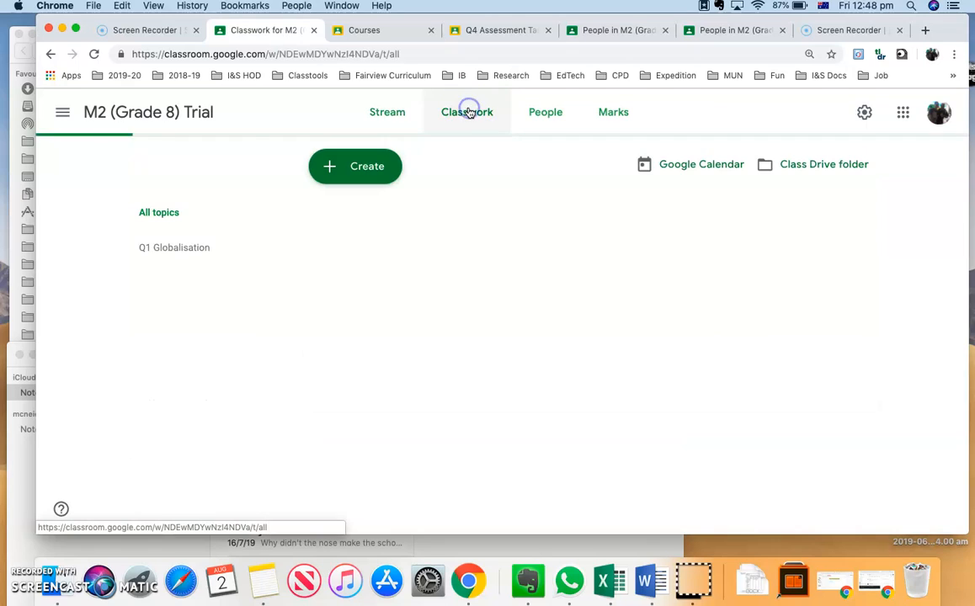
pyautogui.click(546, 113)
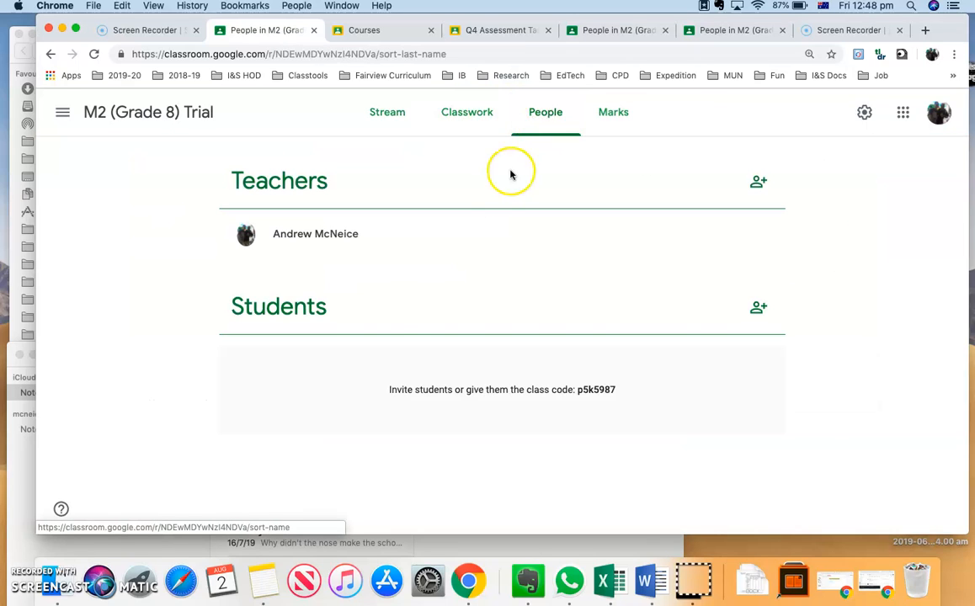
pyautogui.click(575, 394)
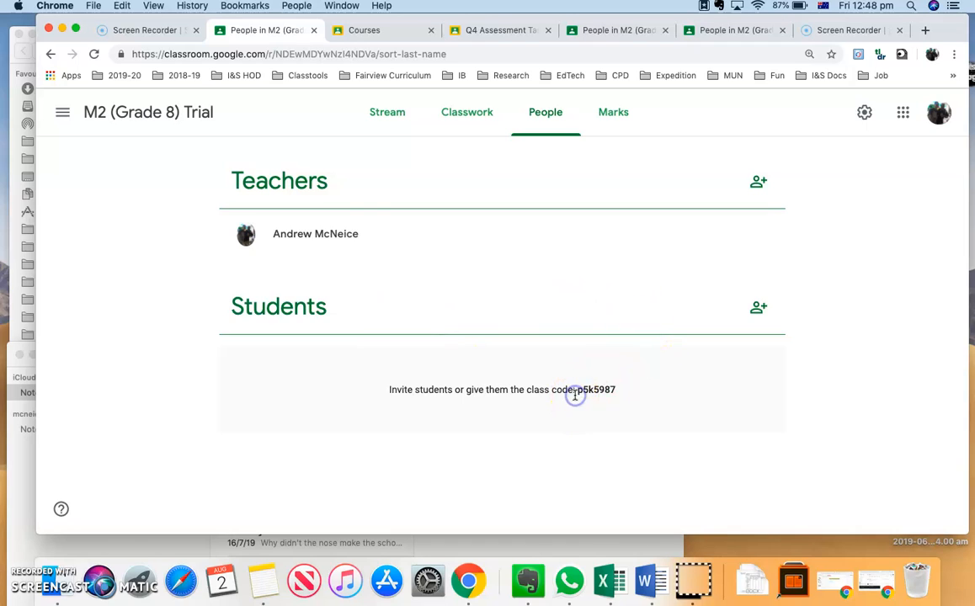
pyautogui.moveTo(579, 390); pyautogui.dragTo(618, 391)
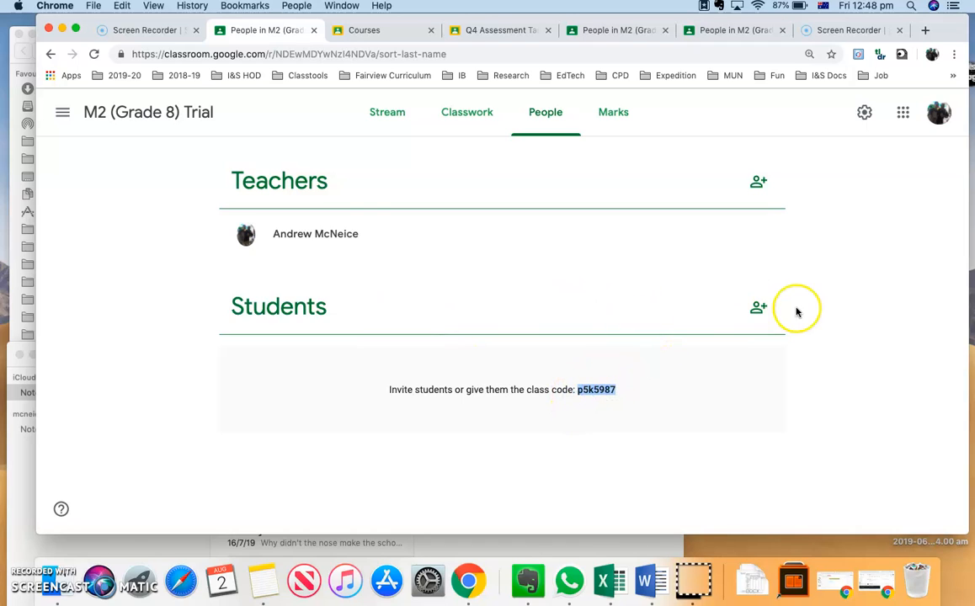
# In the trial class's settings, display the class code enlarged and close the enlarged view
pyautogui.click(866, 116)
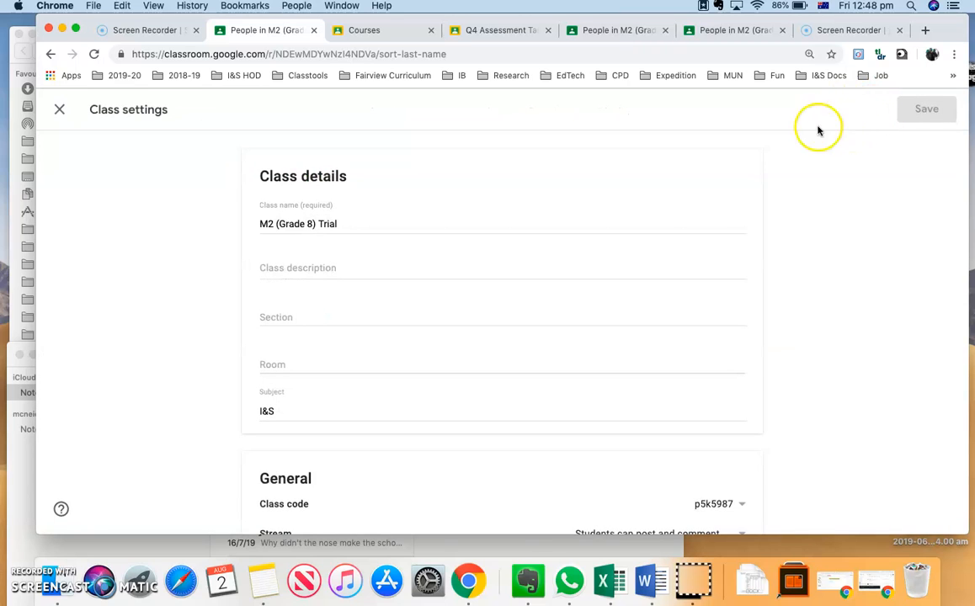
pyautogui.scroll(-2, 387, 381)
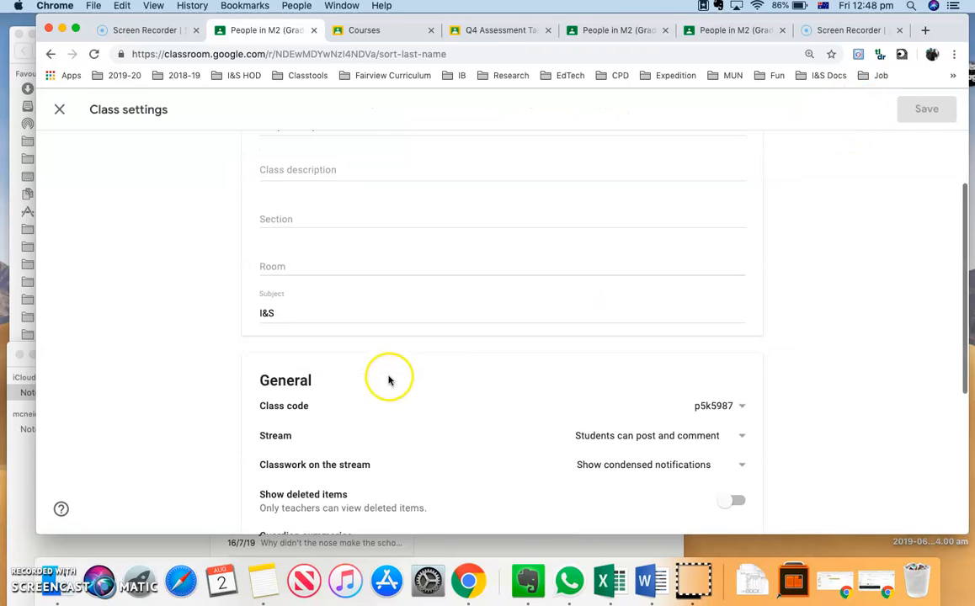
pyautogui.click(739, 405)
pyautogui.click(696, 408)
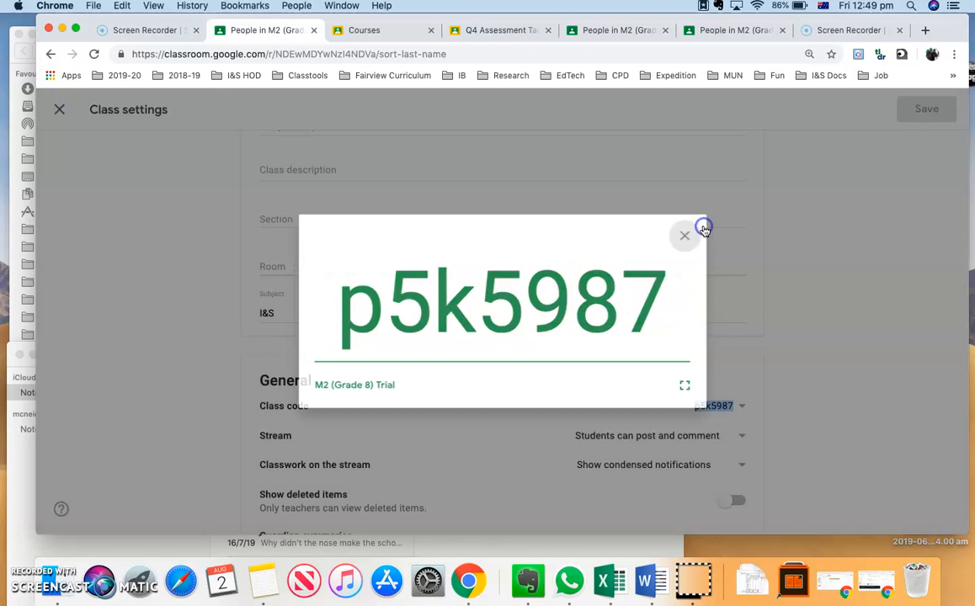
pyautogui.click(703, 228)
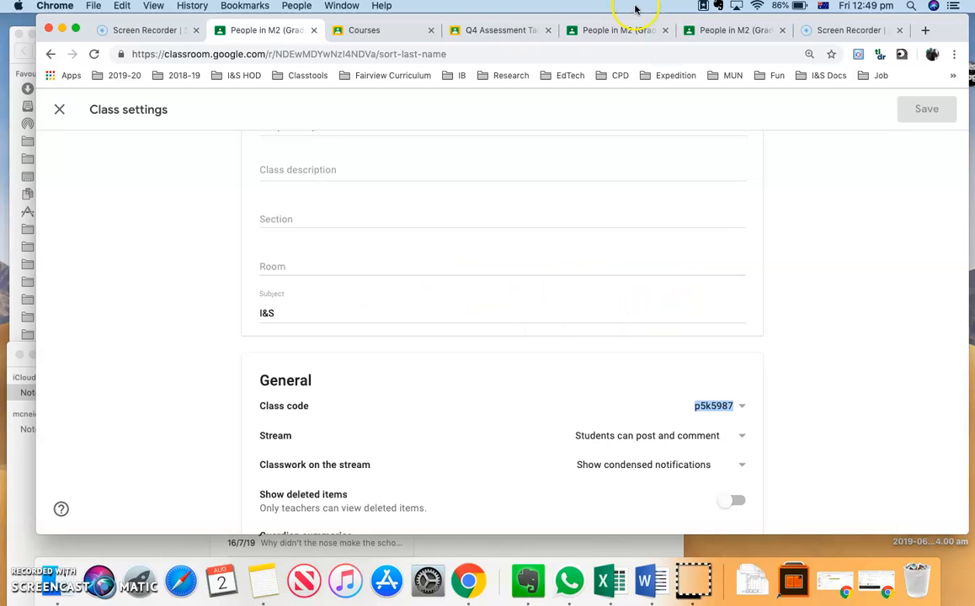
# Open the 9Y I&S Q3 class from the course overview and show the start of its classwork list
pyautogui.click(380, 32)
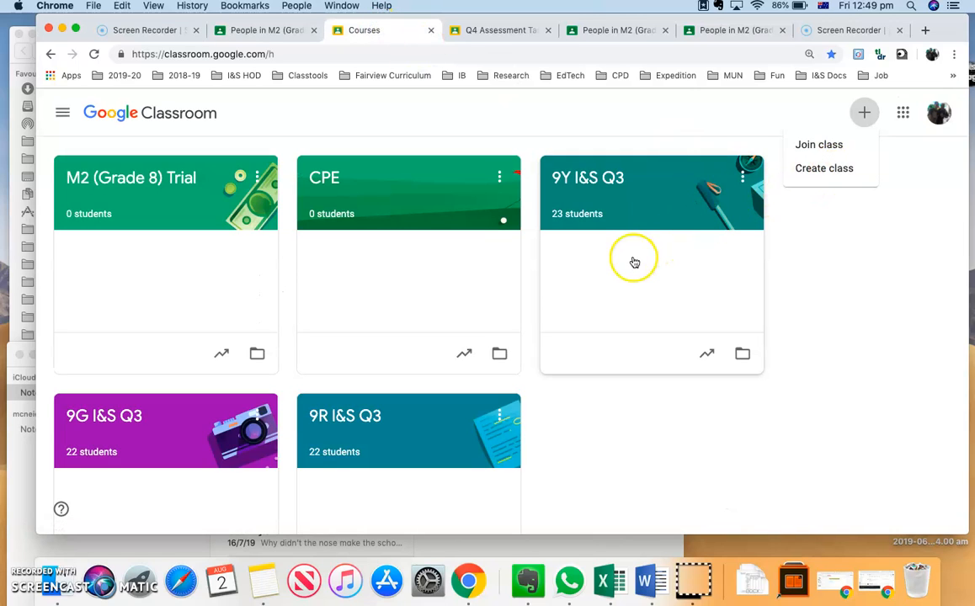
pyautogui.click(592, 178)
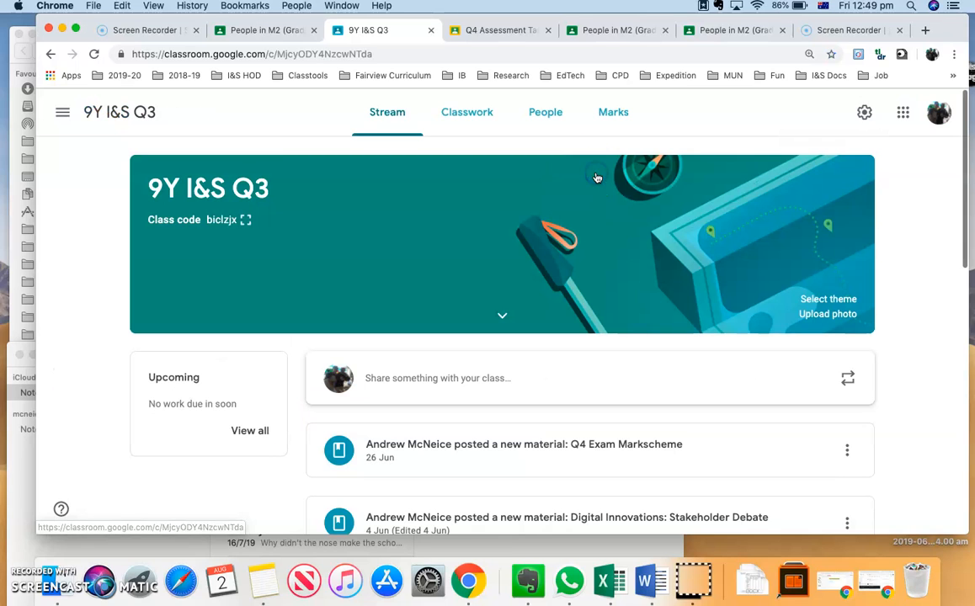
pyautogui.click(466, 114)
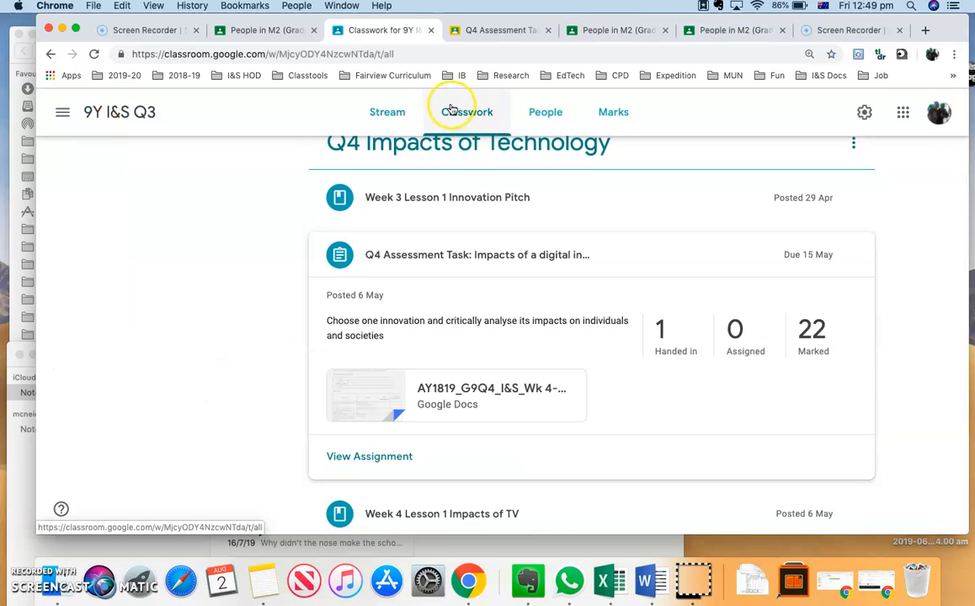
pyautogui.scroll(15, 571, 352)
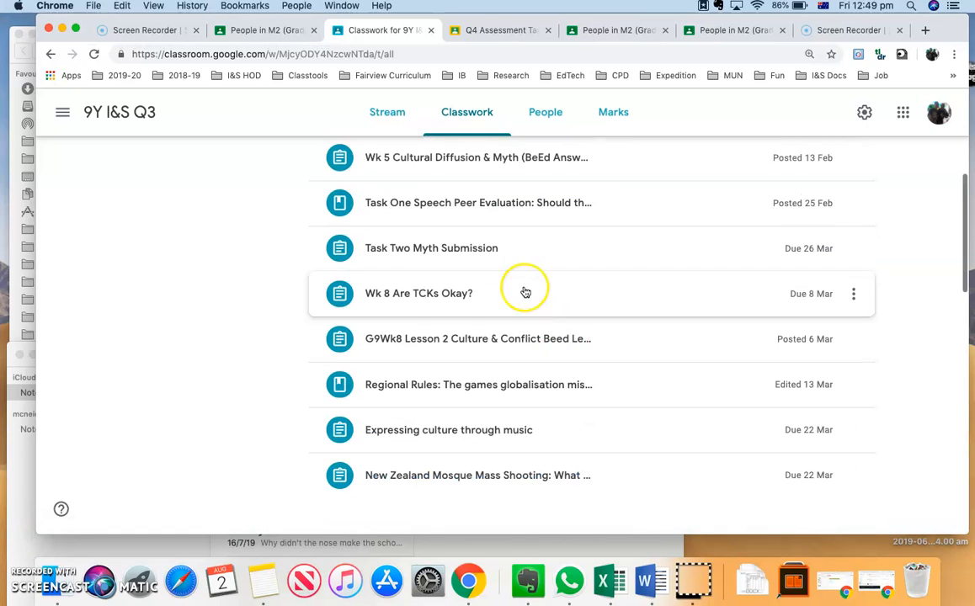
# Create a new assignment in the 9Y I&S Q3 class titled "G8 Lesson 1 Template"
pyautogui.click(349, 167)
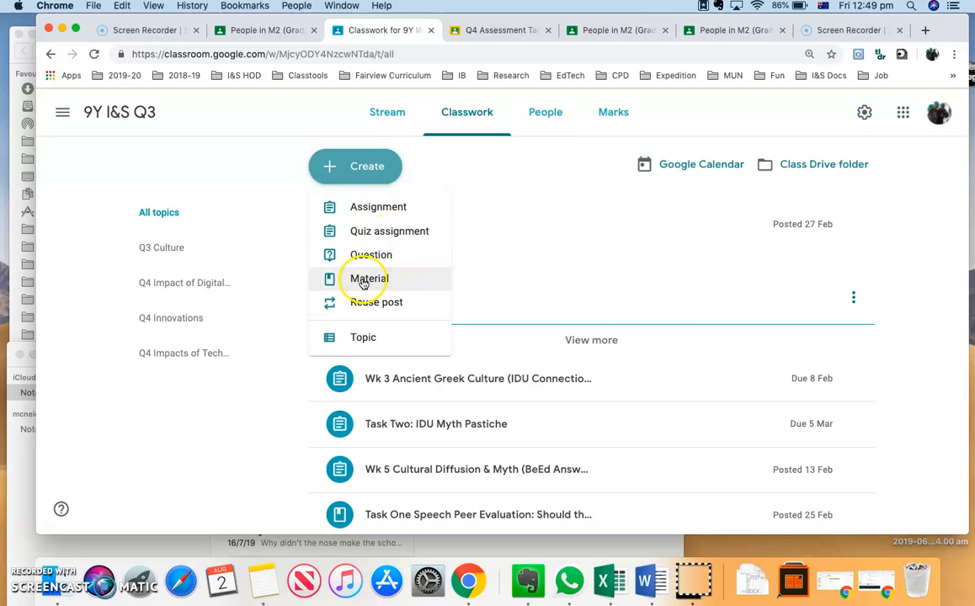
pyautogui.click(376, 210)
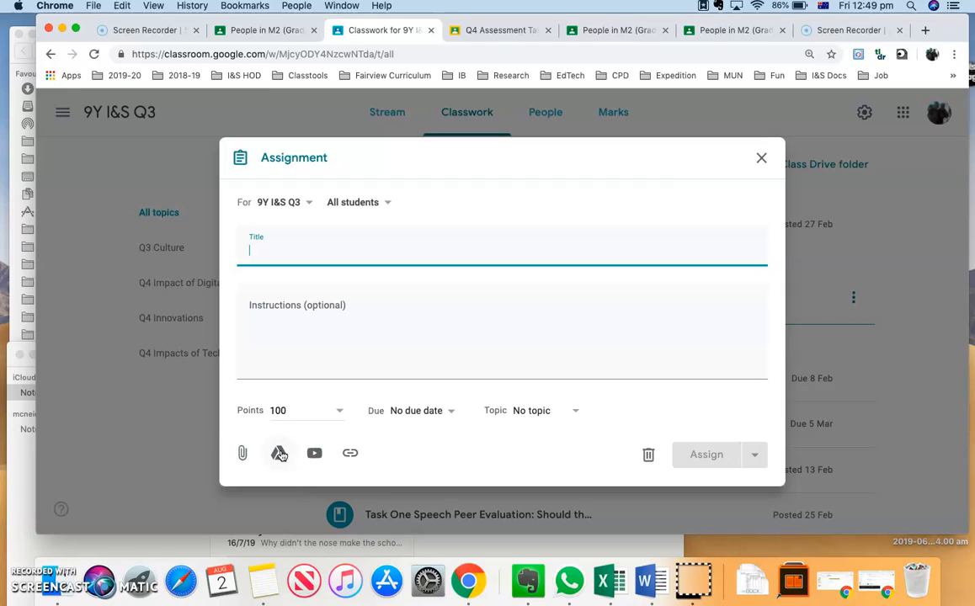
pyautogui.write('G8')
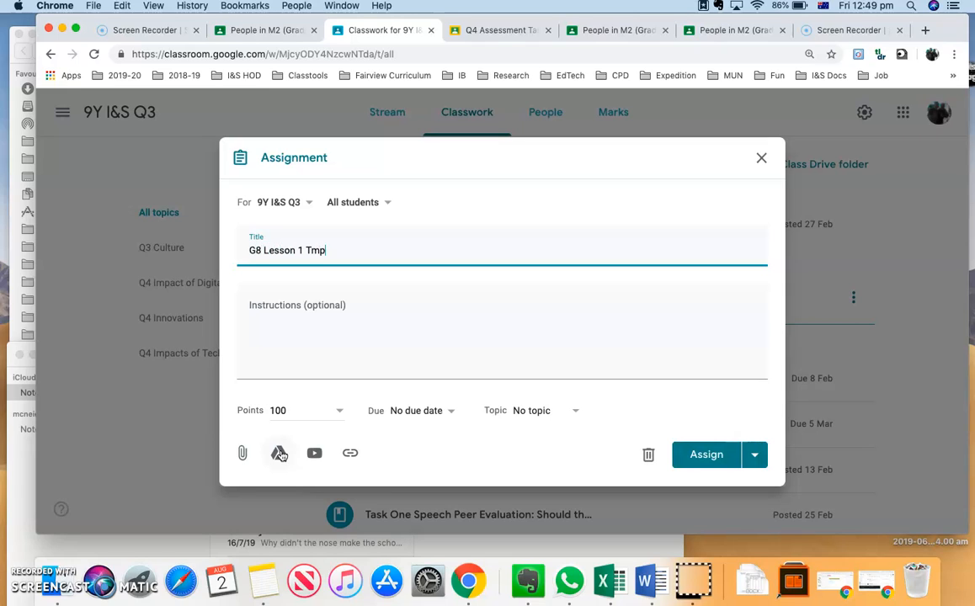
pyautogui.write('Lesson 1 Template')
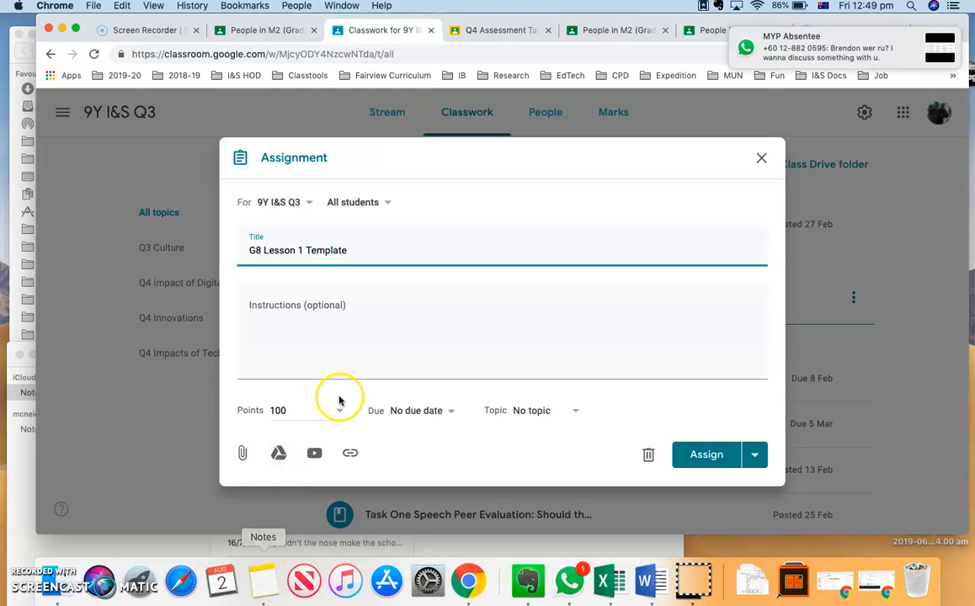
# Set the assignment's points to Unmarked and its topic to Q3 Culture
pyautogui.click(300, 414)
pyautogui.click(339, 410)
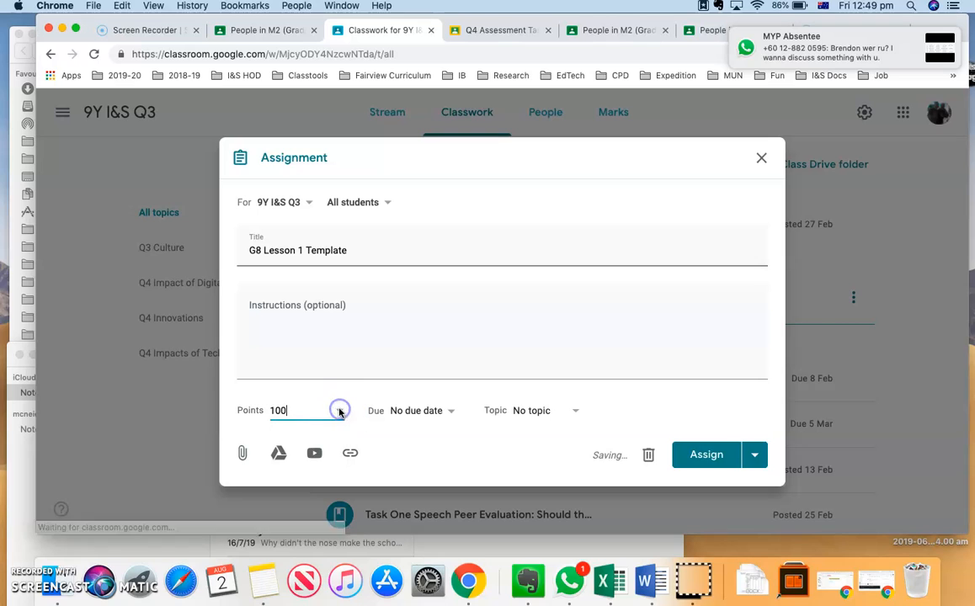
pyautogui.click(342, 412)
pyautogui.click(308, 435)
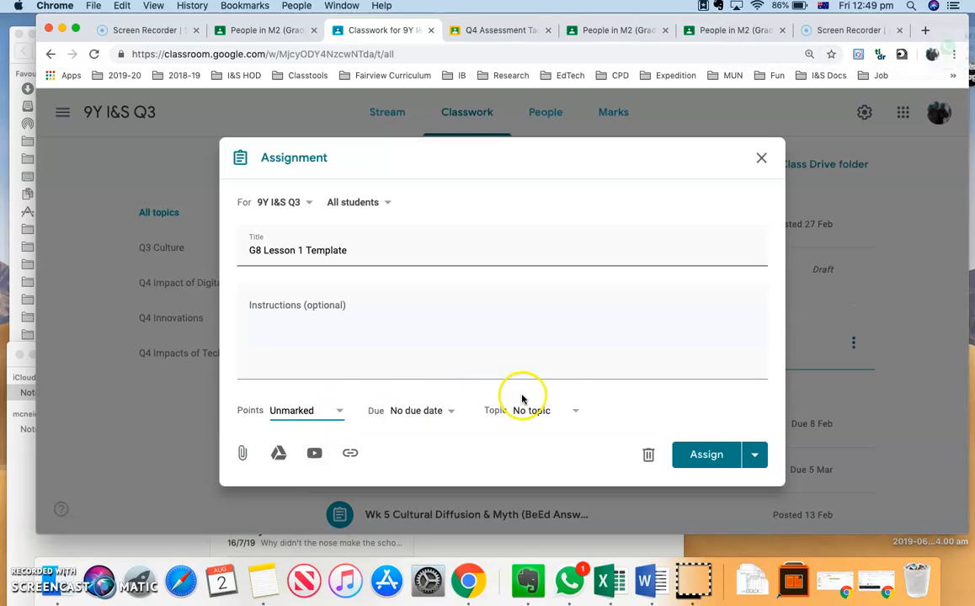
pyautogui.click(578, 412)
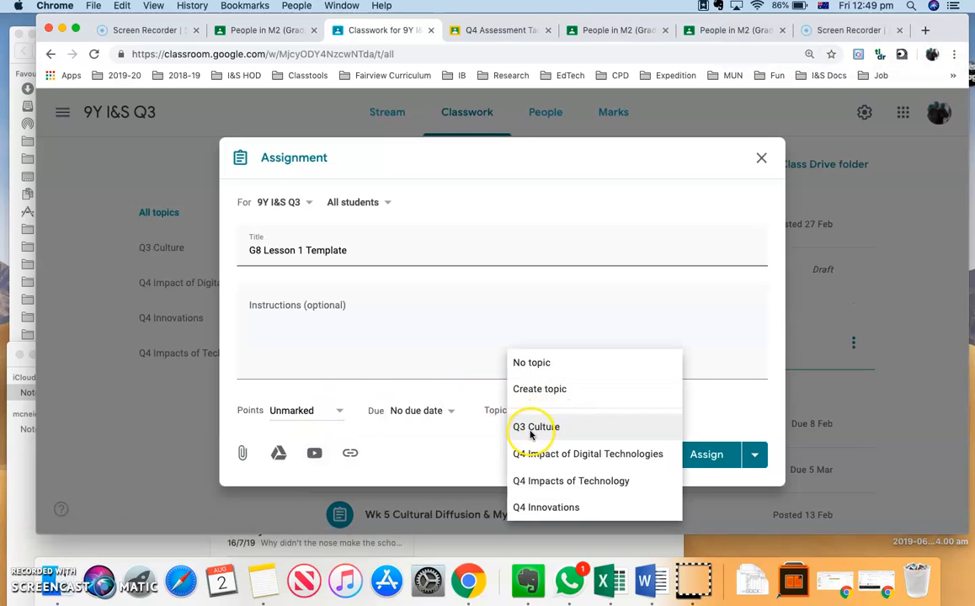
pyautogui.click(546, 427)
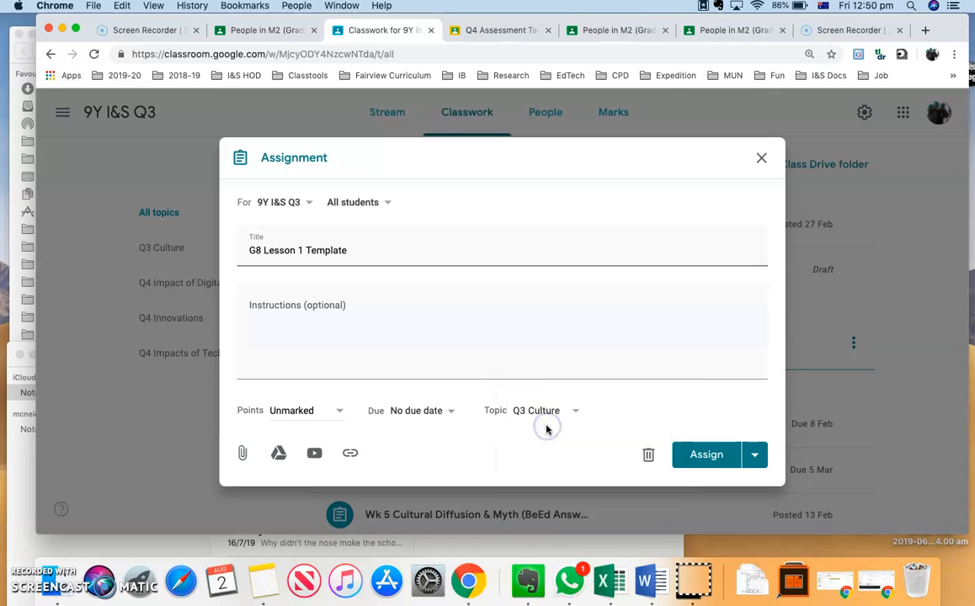
# Attach the "[Template] Systems of Governm..." document from Google Drive and set it to make a copy for each student
pyautogui.click(279, 454)
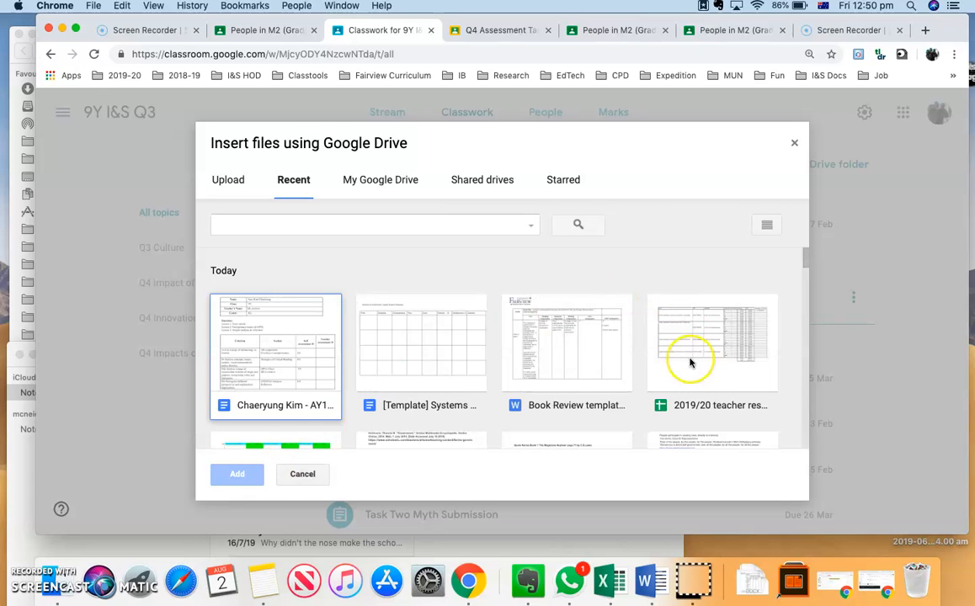
pyautogui.scroll(-3, 689, 404)
pyautogui.scroll(3, 380, 341)
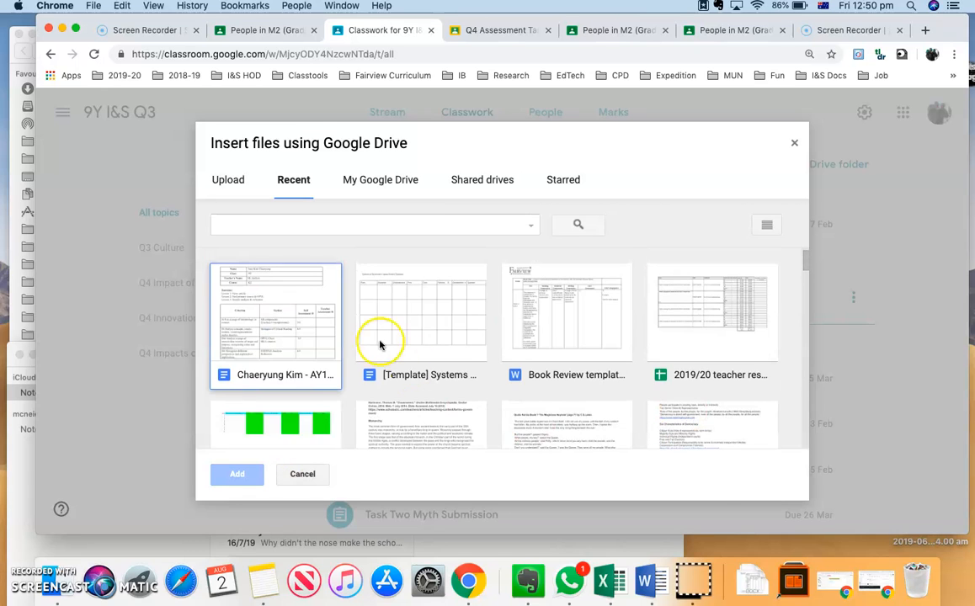
pyautogui.doubleClick(431, 305)
pyautogui.scroll(-2, 627, 338)
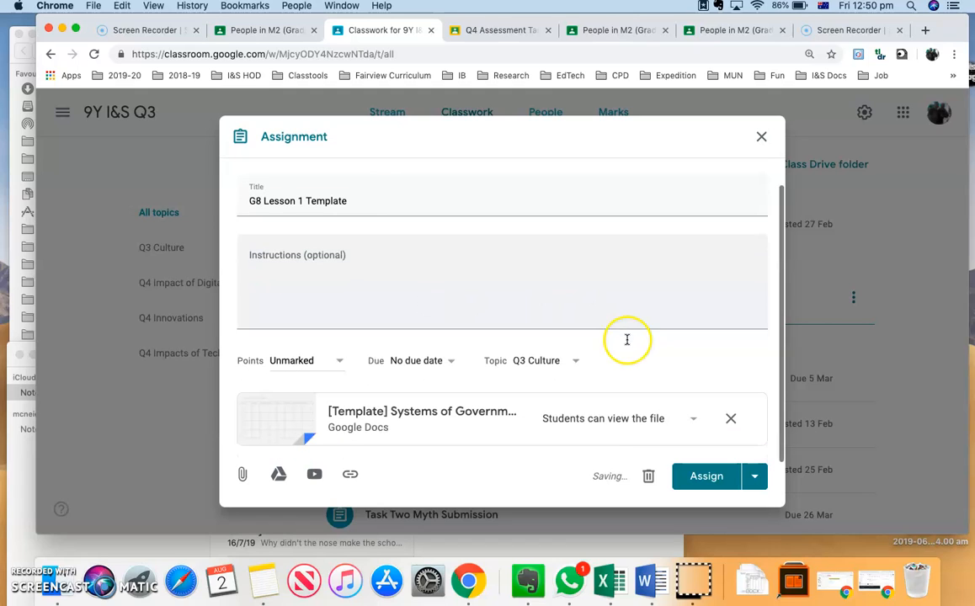
pyautogui.click(695, 422)
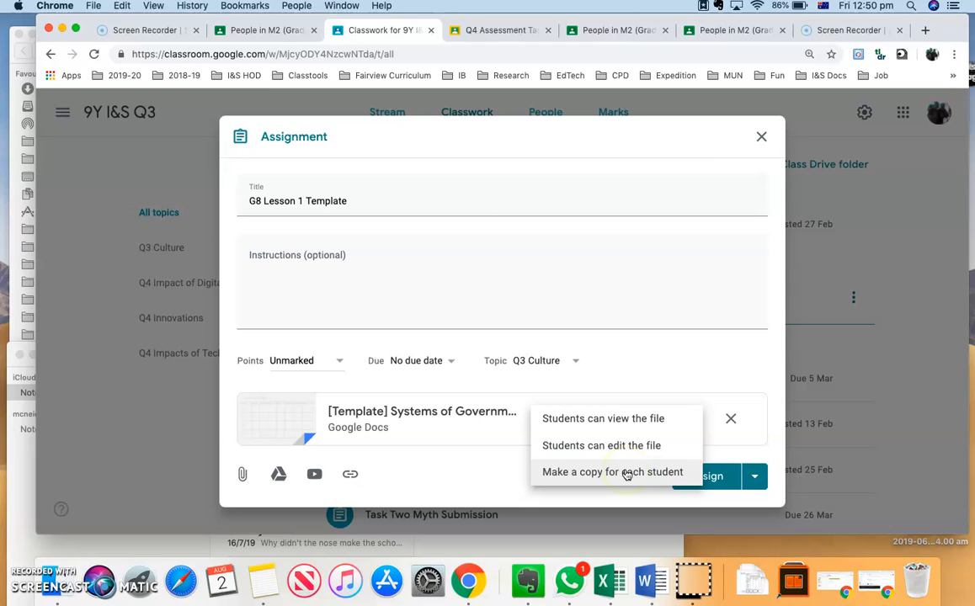
pyautogui.click(583, 478)
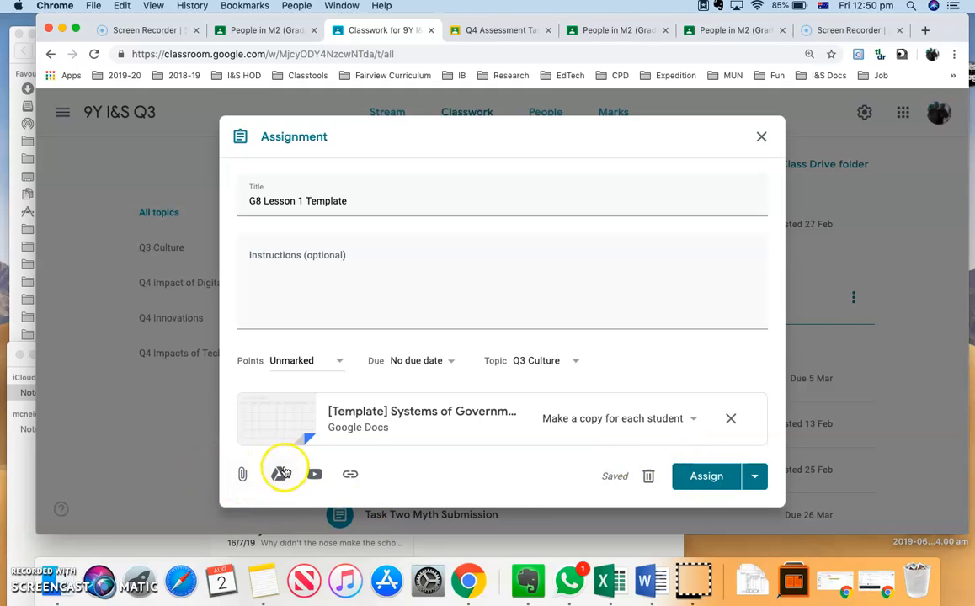
# Assign the G8 Lesson 1 Template assignment to the class, after viewing the schedule and draft alternatives
pyautogui.click(754, 476)
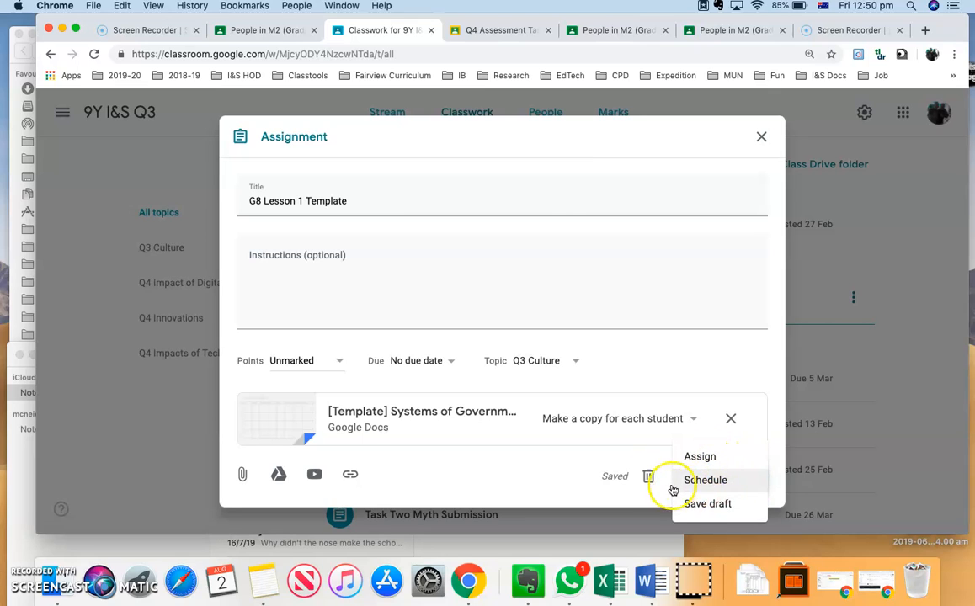
pyautogui.click(721, 459)
pyautogui.click(718, 478)
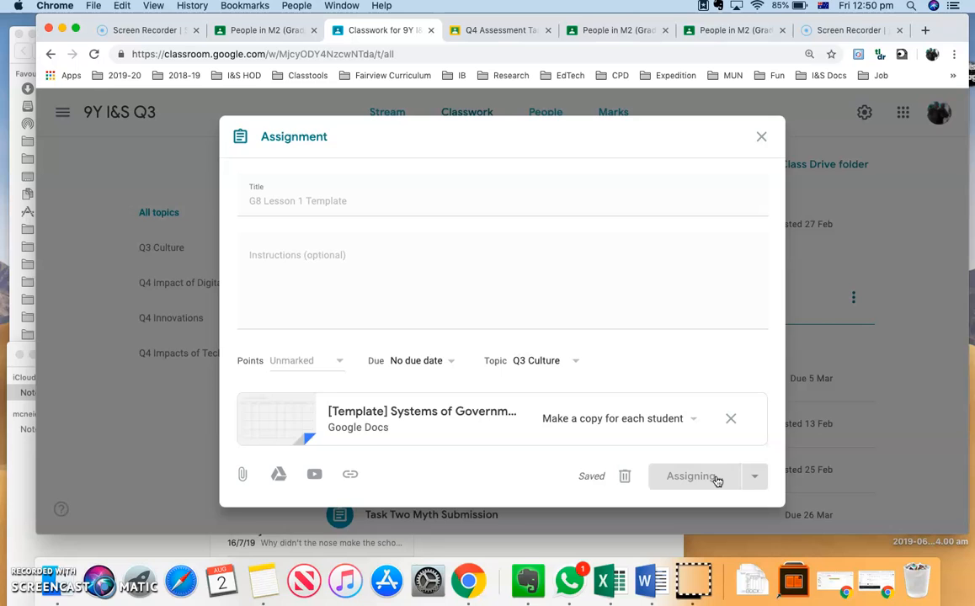
# Review the Google classroom checklist in the Notes app and return to the class's classwork list in Chrome
pyautogui.scroll(-10, 620, 363)
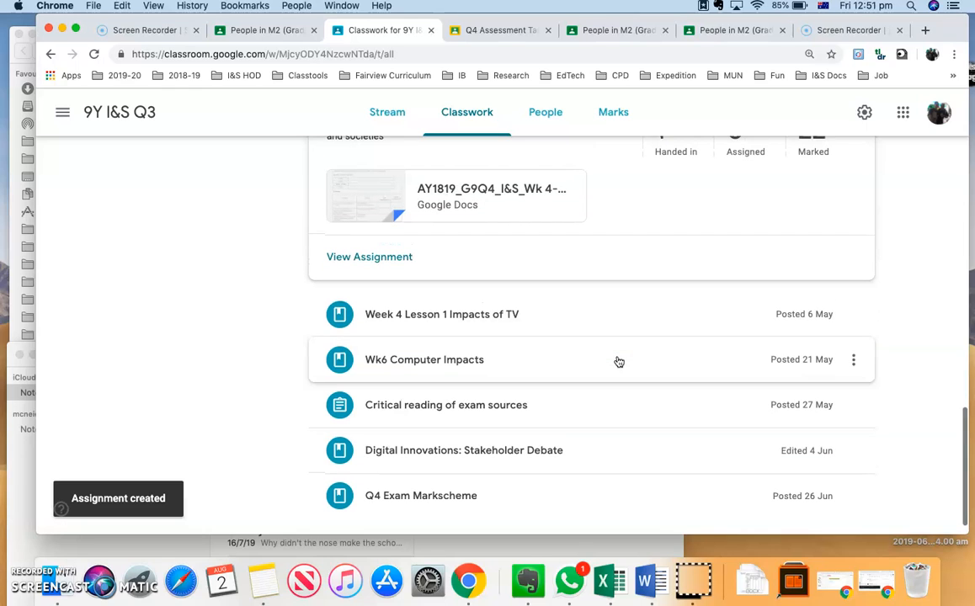
pyautogui.click(413, 550)
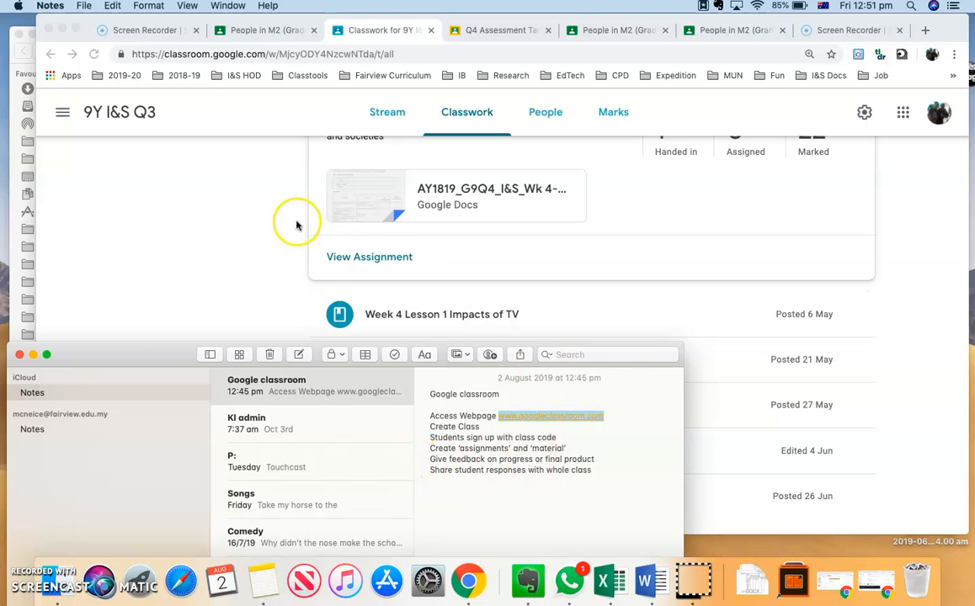
pyautogui.click(269, 220)
# Open the marked work for the Q4 Assessment Task under Q4 Impacts of Technology and open the second student's submission
pyautogui.scroll(-2, 636, 365)
pyautogui.scroll(5, 637, 365)
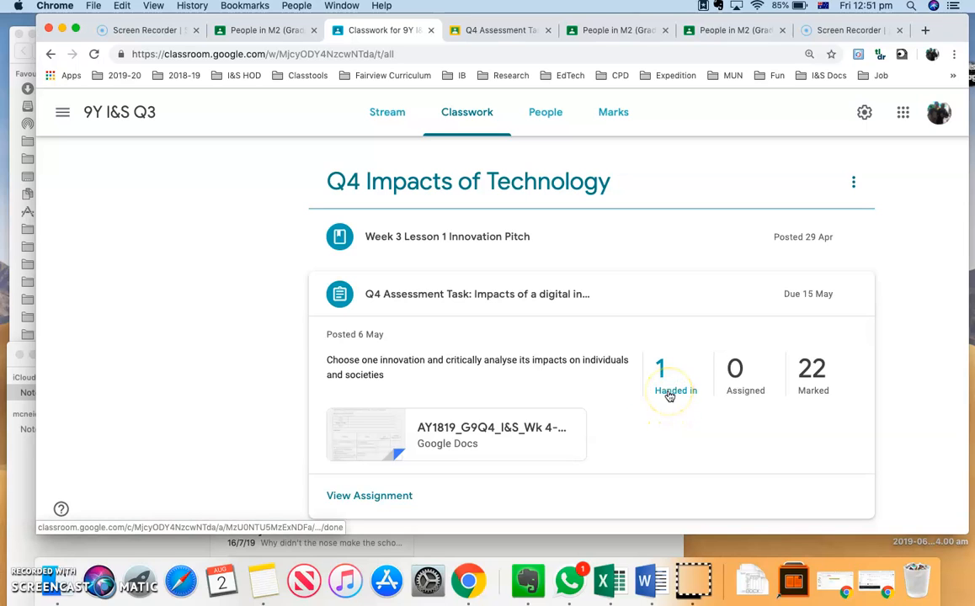
pyautogui.click(822, 364)
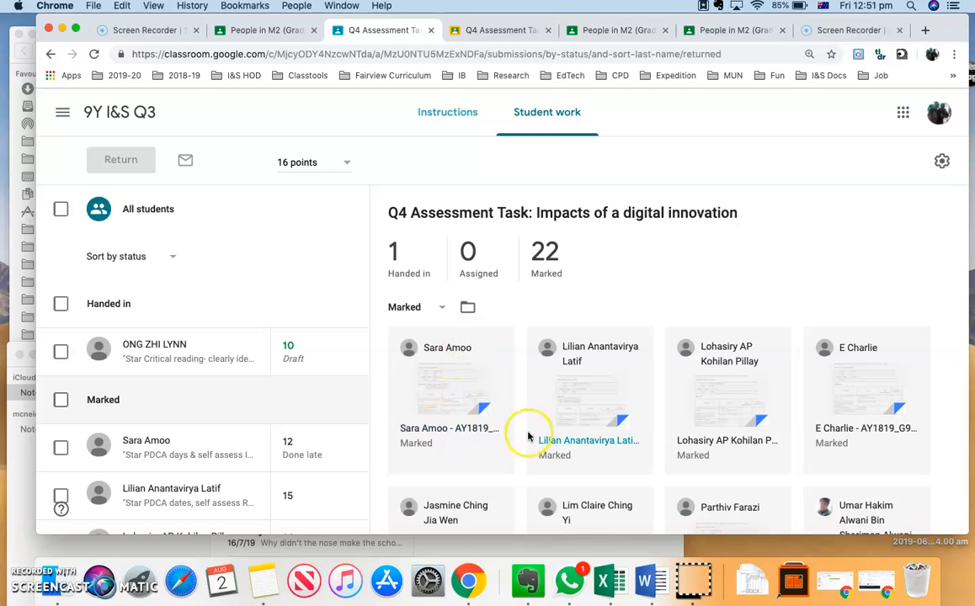
pyautogui.click(594, 444)
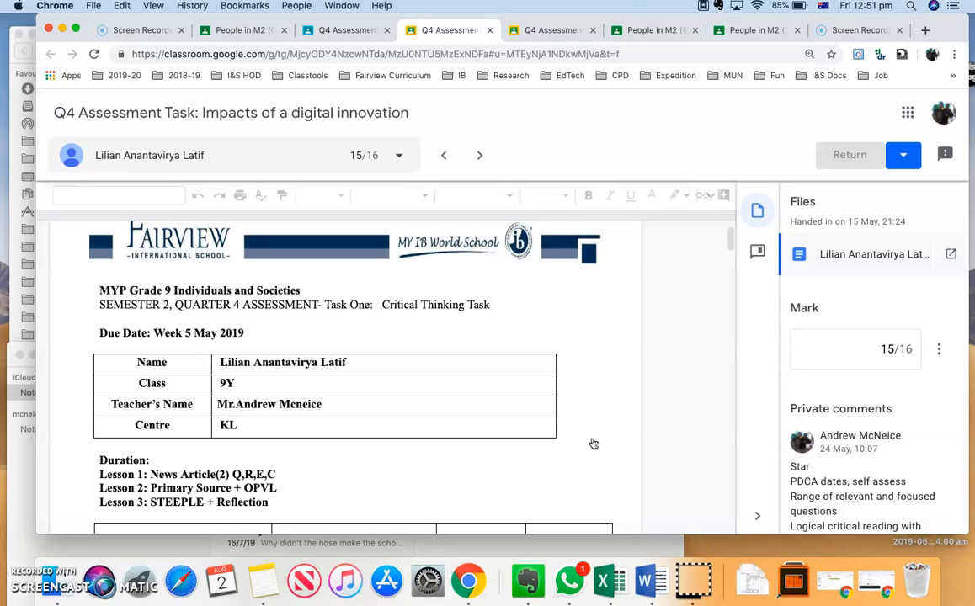
# Look through the student's submission down to the Evaluating an Argument section and read the teacher's private comments
pyautogui.scroll(-12, 594, 444)
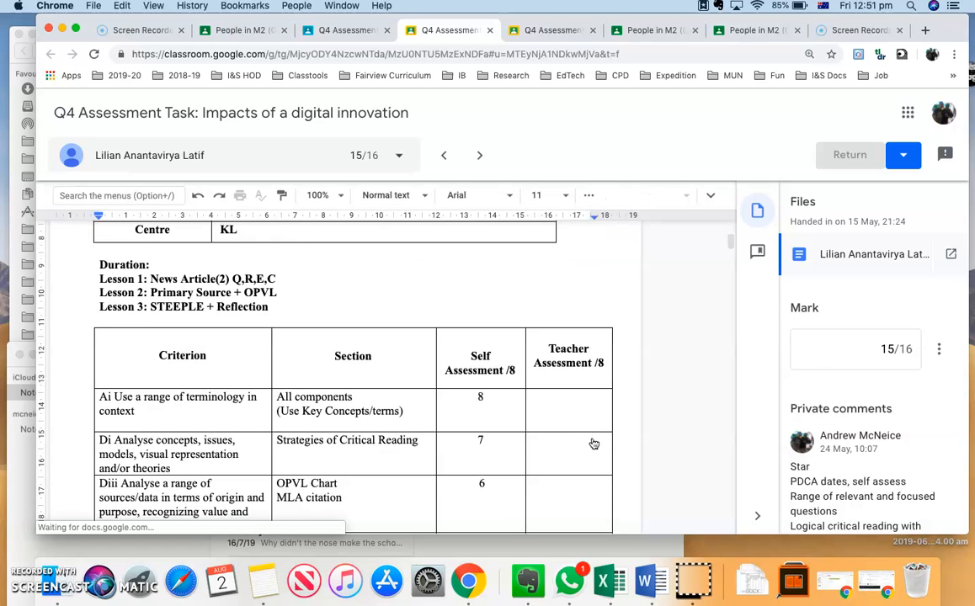
pyautogui.scroll(-5, 594, 444)
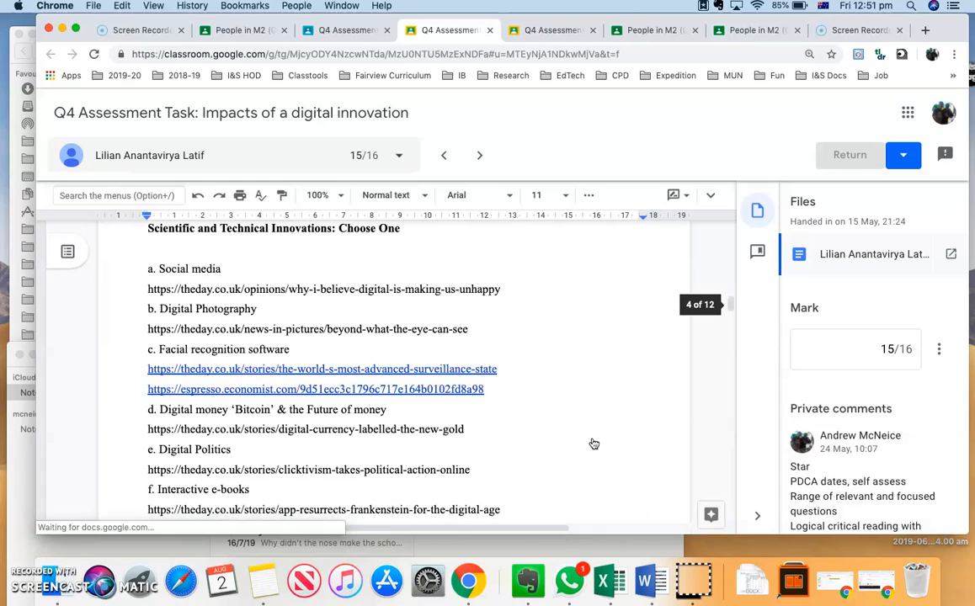
pyautogui.scroll(-5, 593, 443)
pyautogui.scroll(-15, 593, 444)
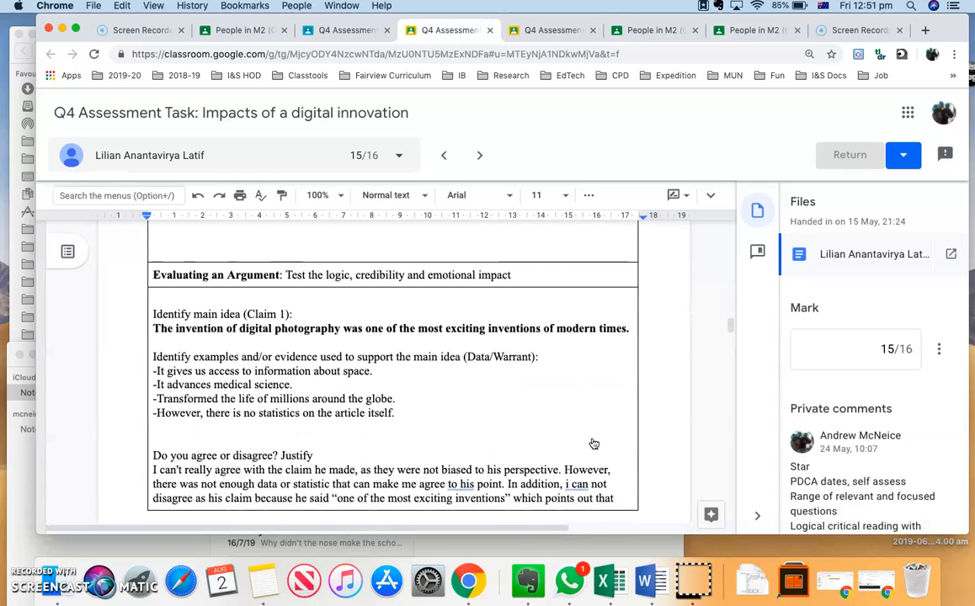
pyautogui.scroll(-4, 833, 421)
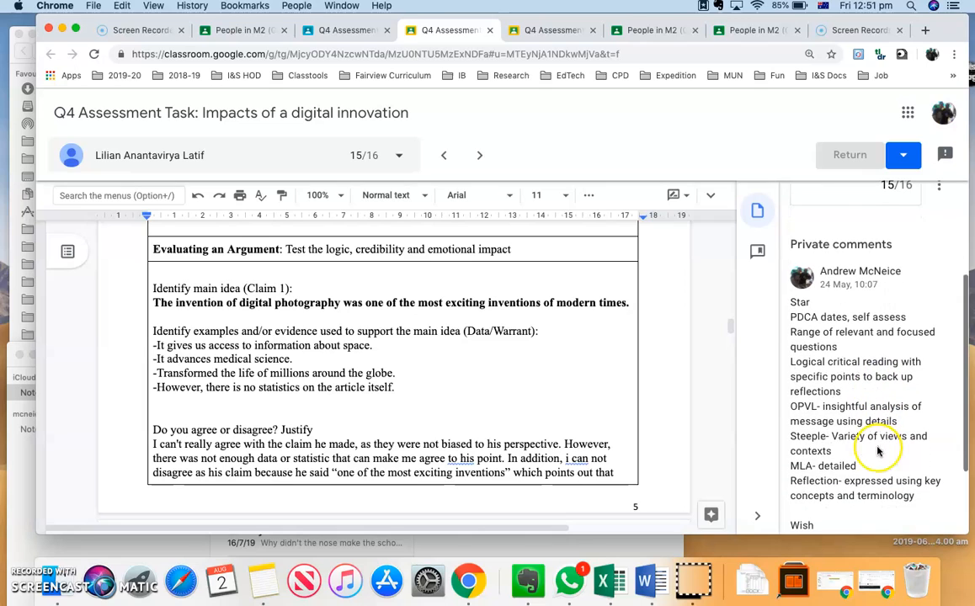
pyautogui.scroll(-2, 834, 463)
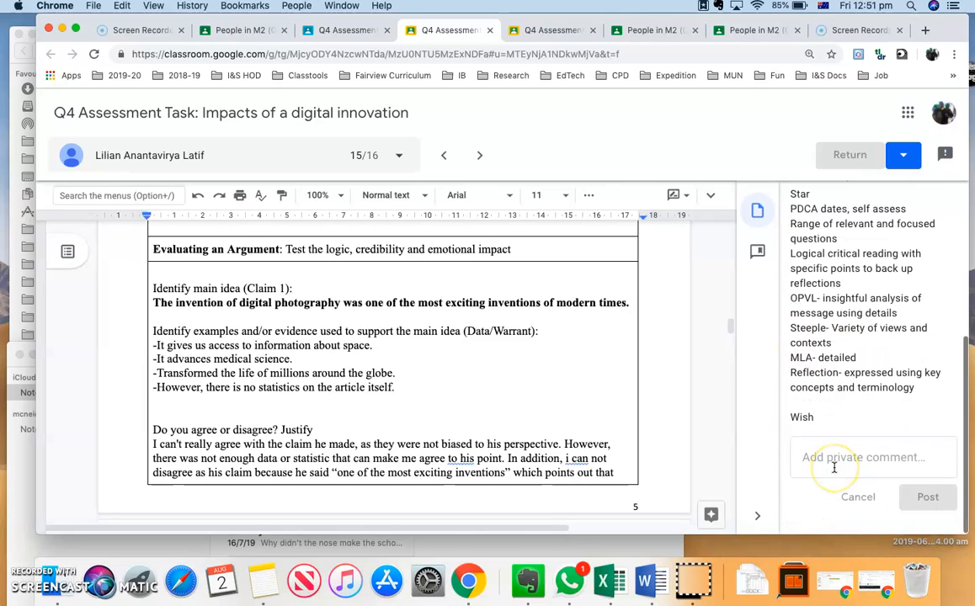
pyautogui.scroll(1, 834, 467)
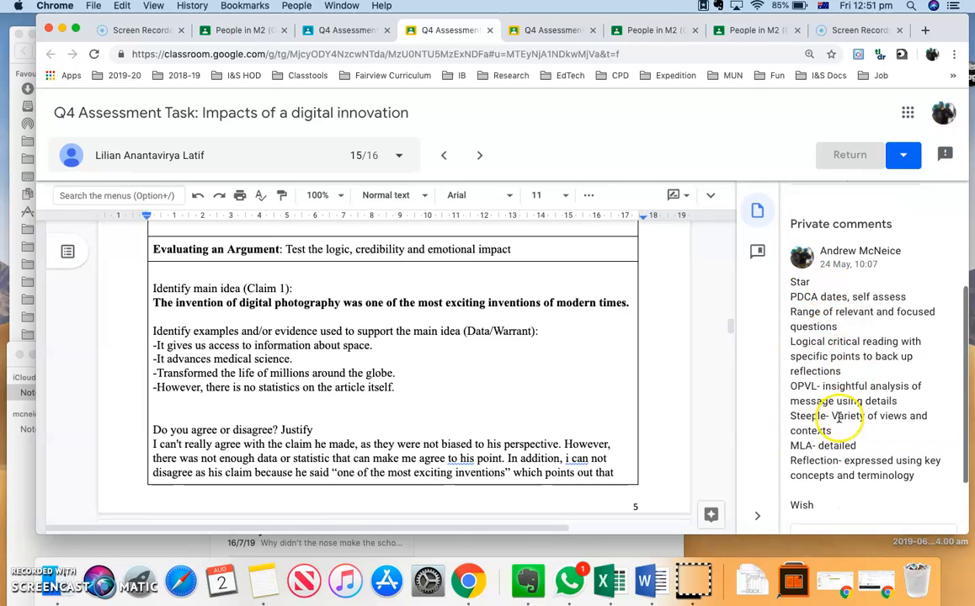
pyautogui.scroll(5, 838, 417)
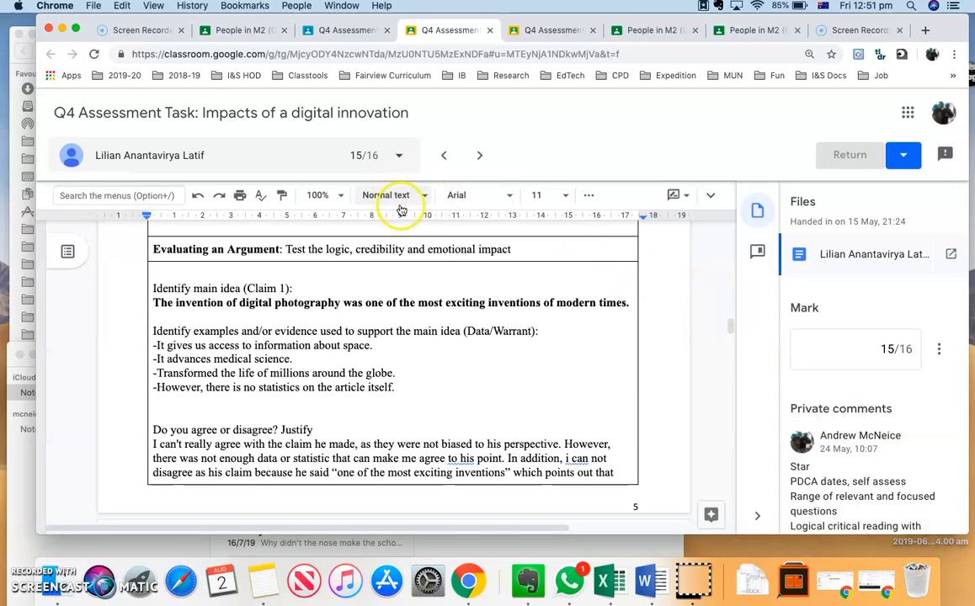
# Start a comment on the word "perspective" in the student's agree-or-disagree justification
pyautogui.doubleClick(537, 443)
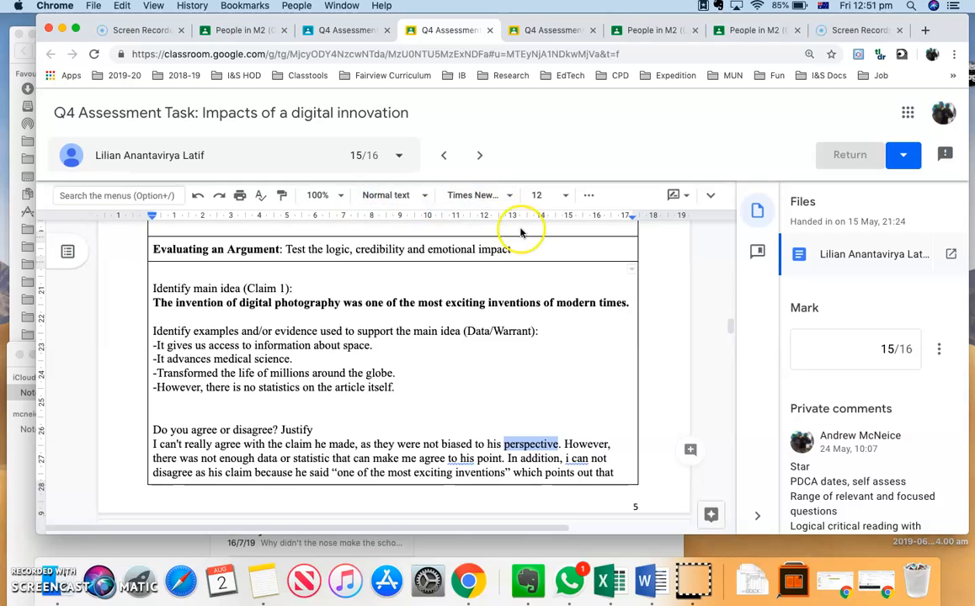
pyautogui.click(689, 449)
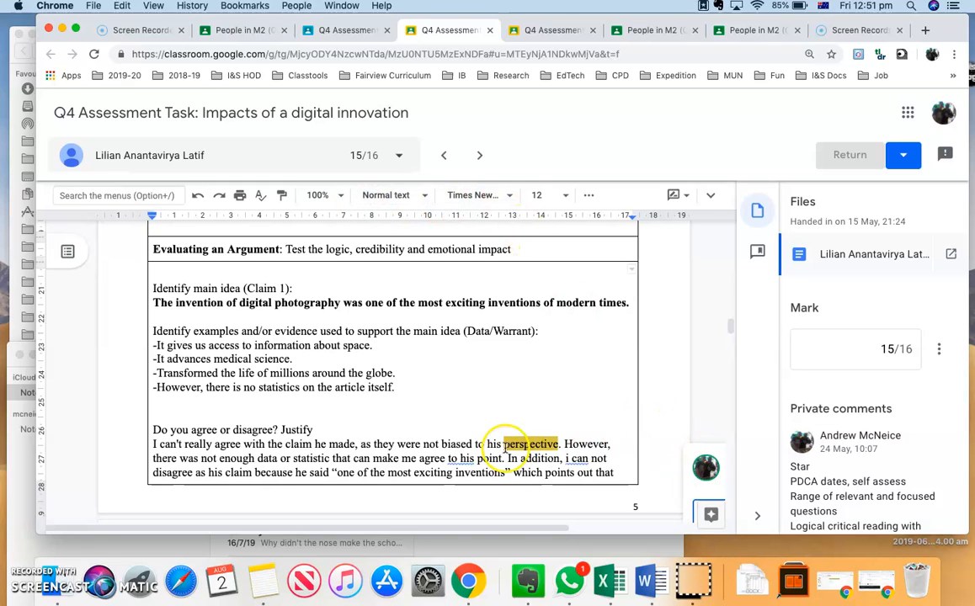
pyautogui.scroll(-2, 506, 446)
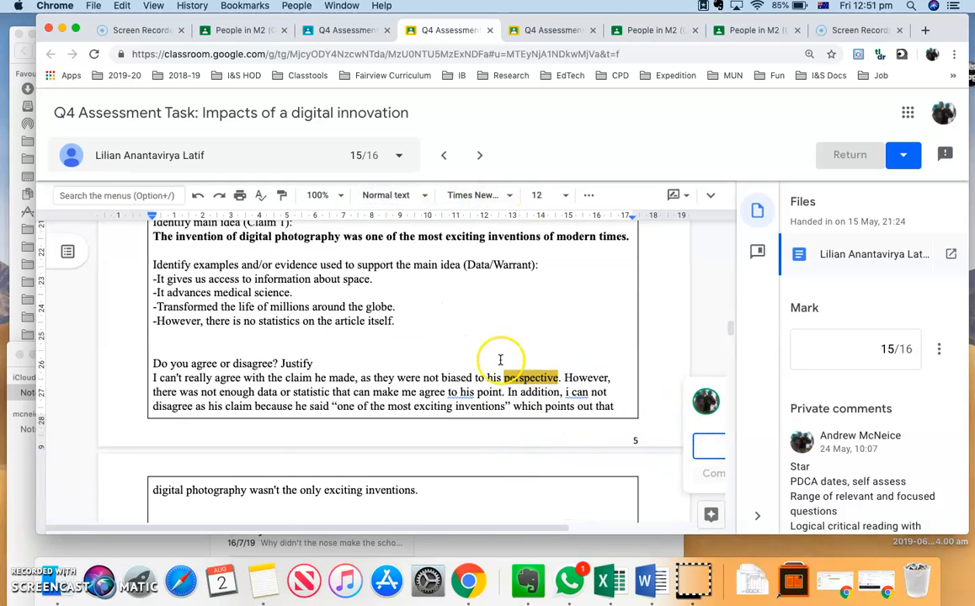
pyautogui.scroll(15, 501, 360)
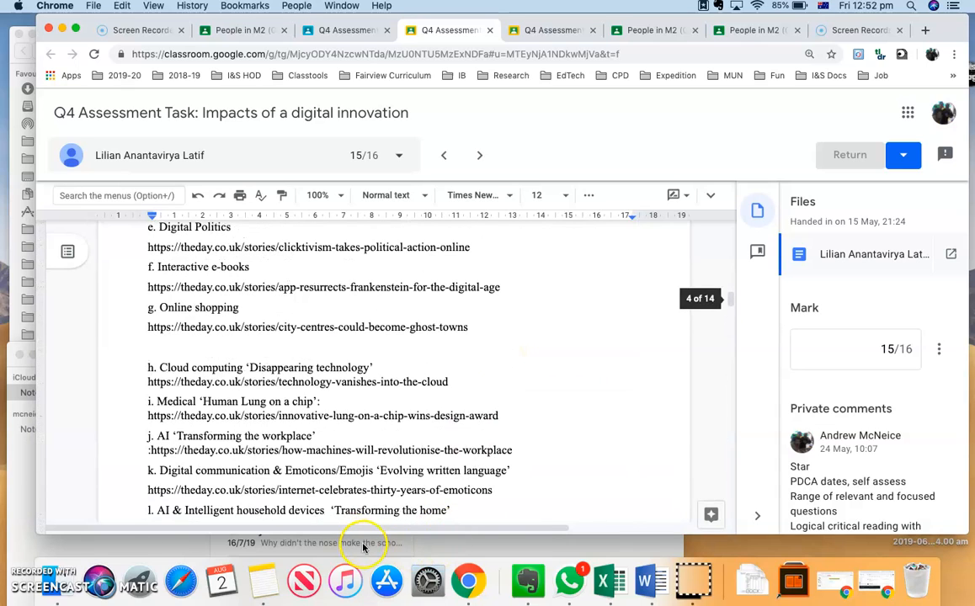
# Consult the Google classroom checklist in Notes, return to Chrome and view the fifth student's submission down to its MLA format task row
pyautogui.click(363, 548)
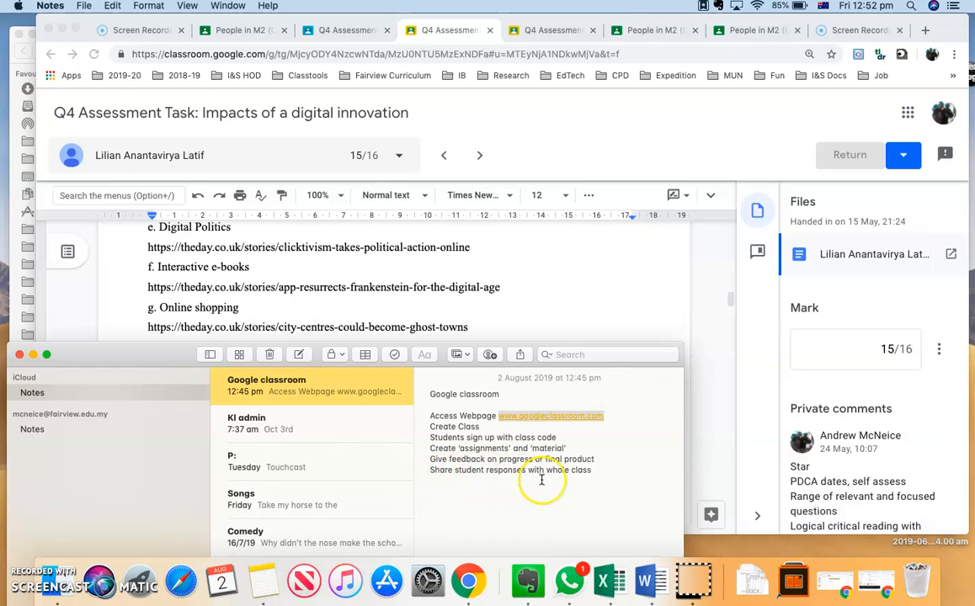
pyautogui.click(409, 284)
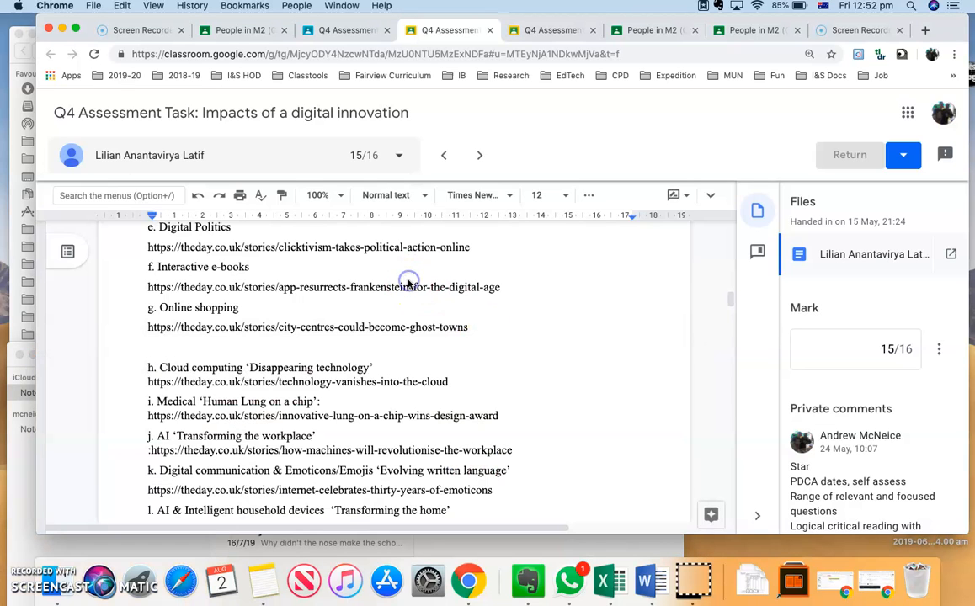
pyautogui.click(187, 154)
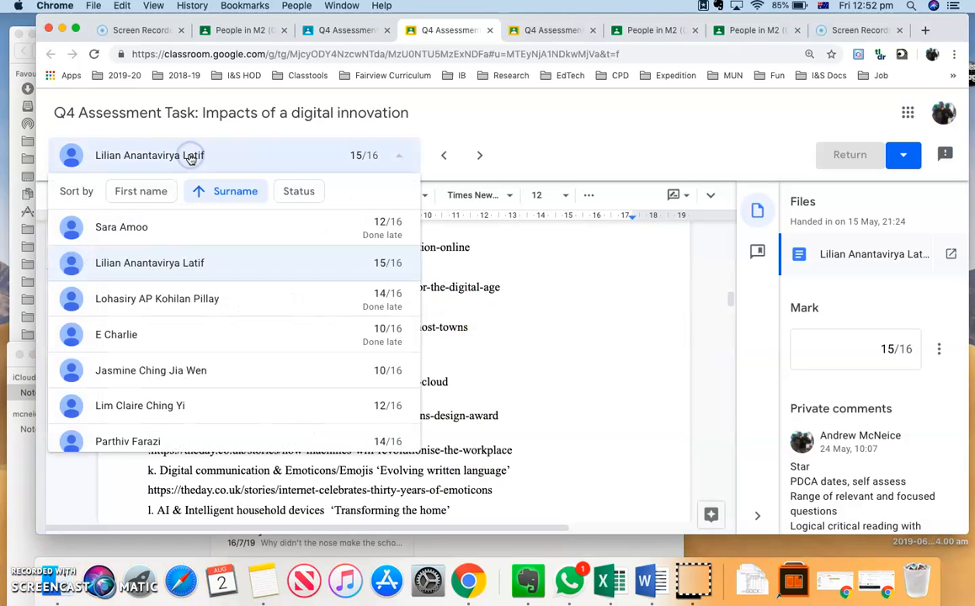
pyautogui.click(179, 384)
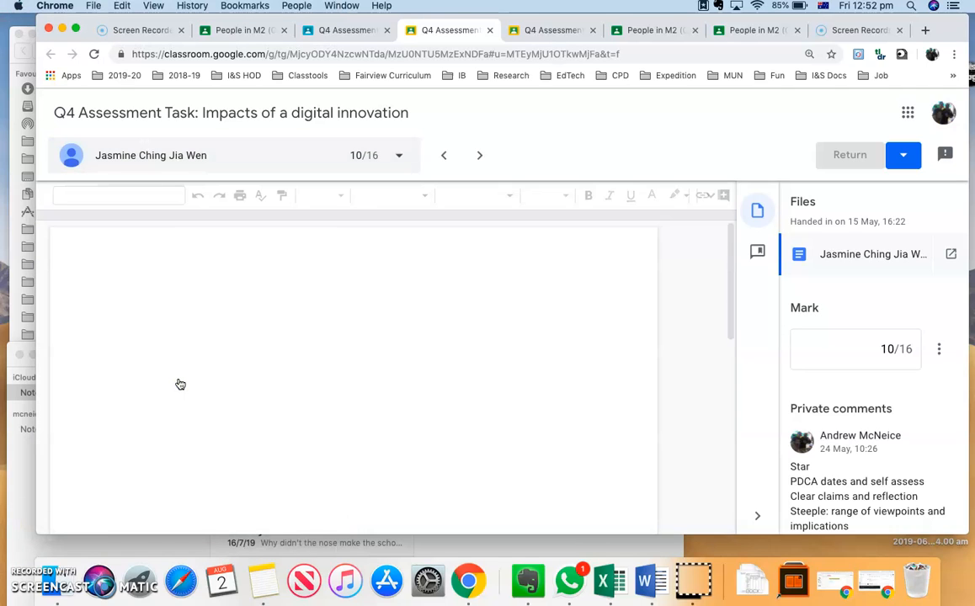
pyautogui.scroll(-10, 385, 381)
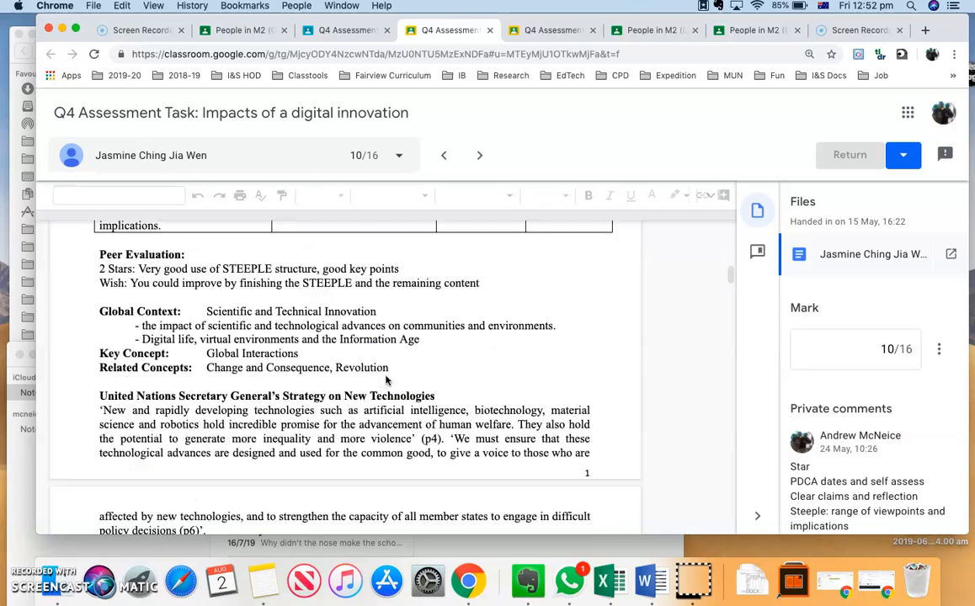
pyautogui.scroll(-5, 386, 381)
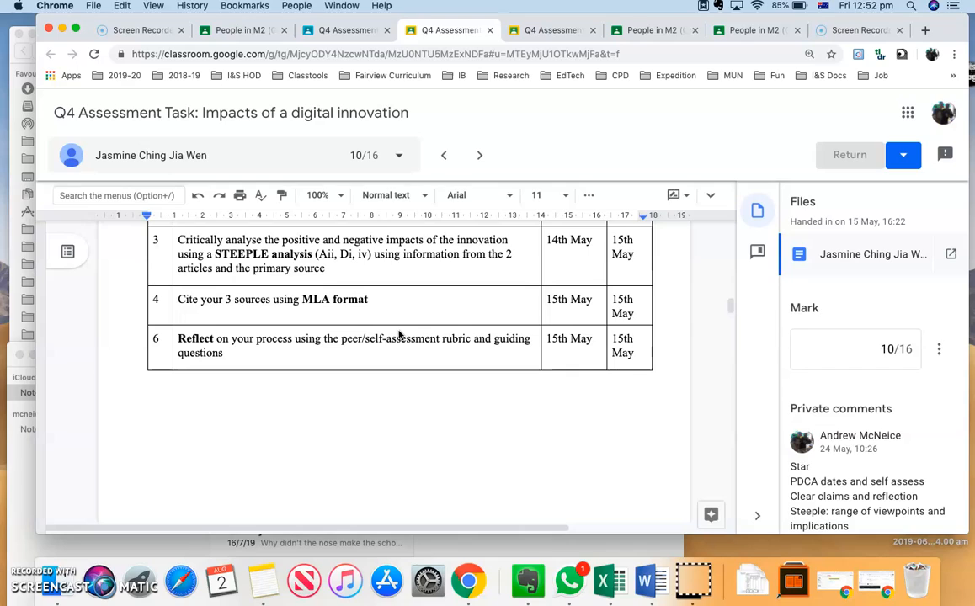
pyautogui.click(381, 304)
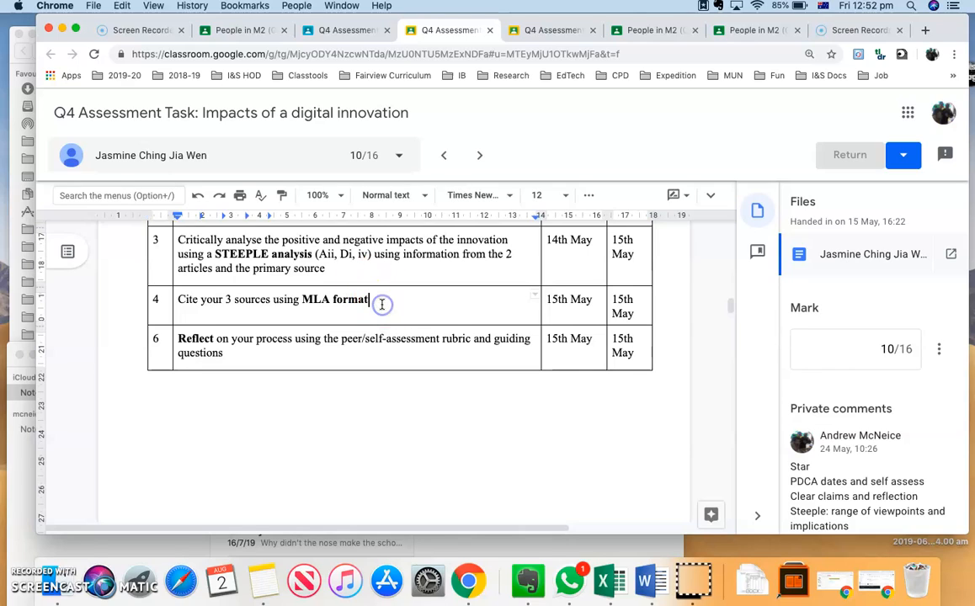